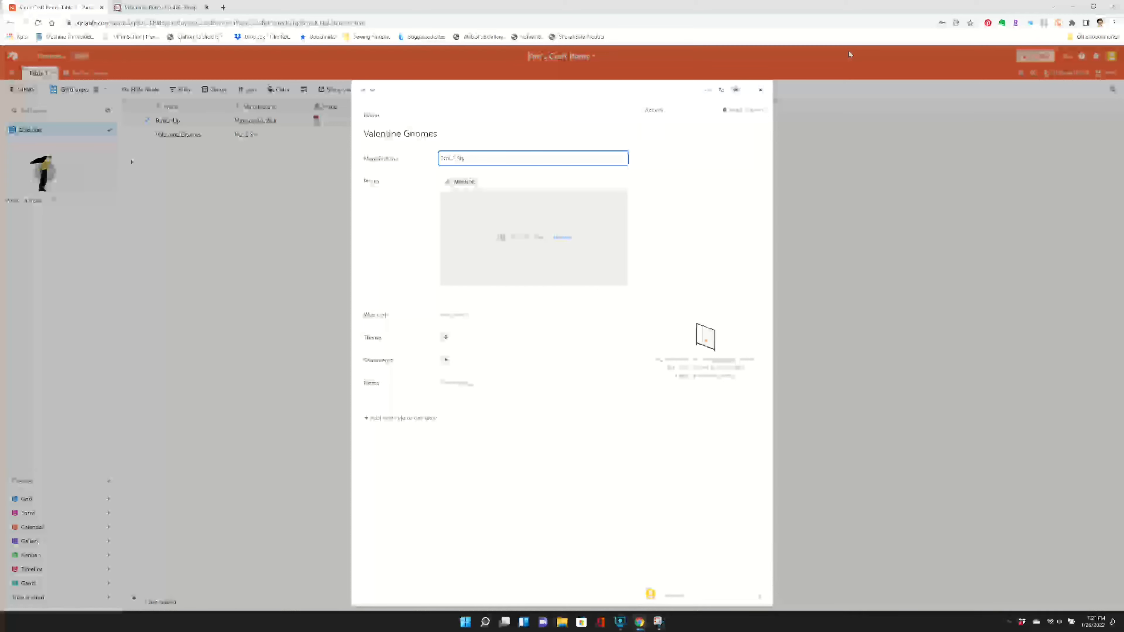
- Set the manufacturer of the Valentine Gnomes record to Not 2 Shabby
{"action": "type", "text": "Shabby"}
{"action": "key", "text": "Tab"}
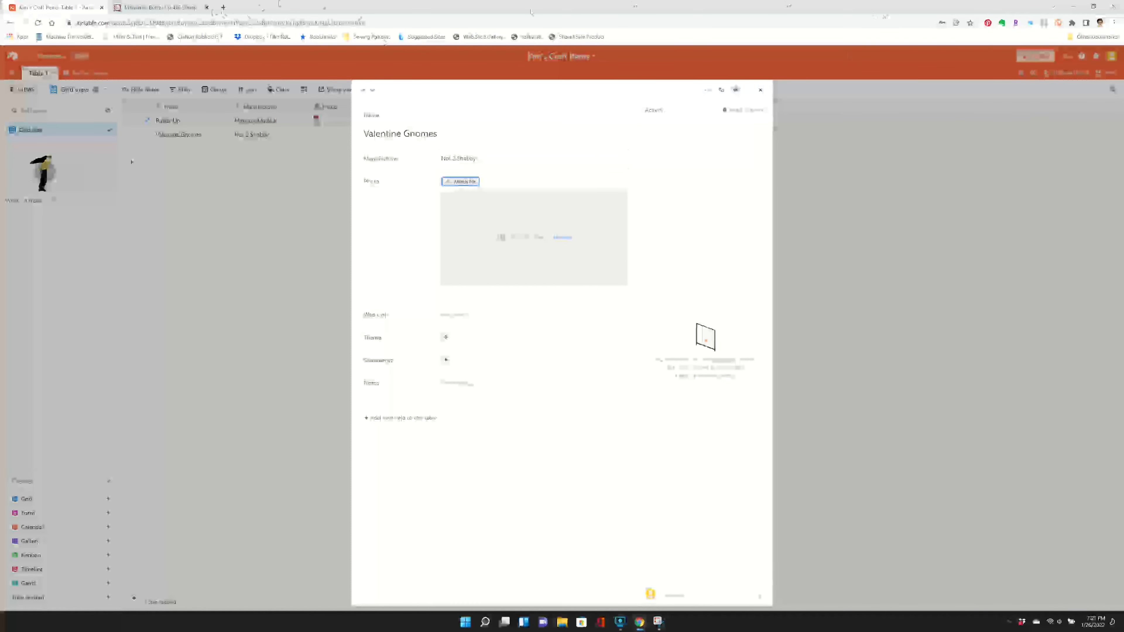
- Search the Not 2 Shabby shop website for "valentine gnome" and return to the Valentine Gnomes record in Airtable
{"action": "key", "text": "ctrl+t"}
{"action": "type", "text": "nol2shabbyshop.com"}
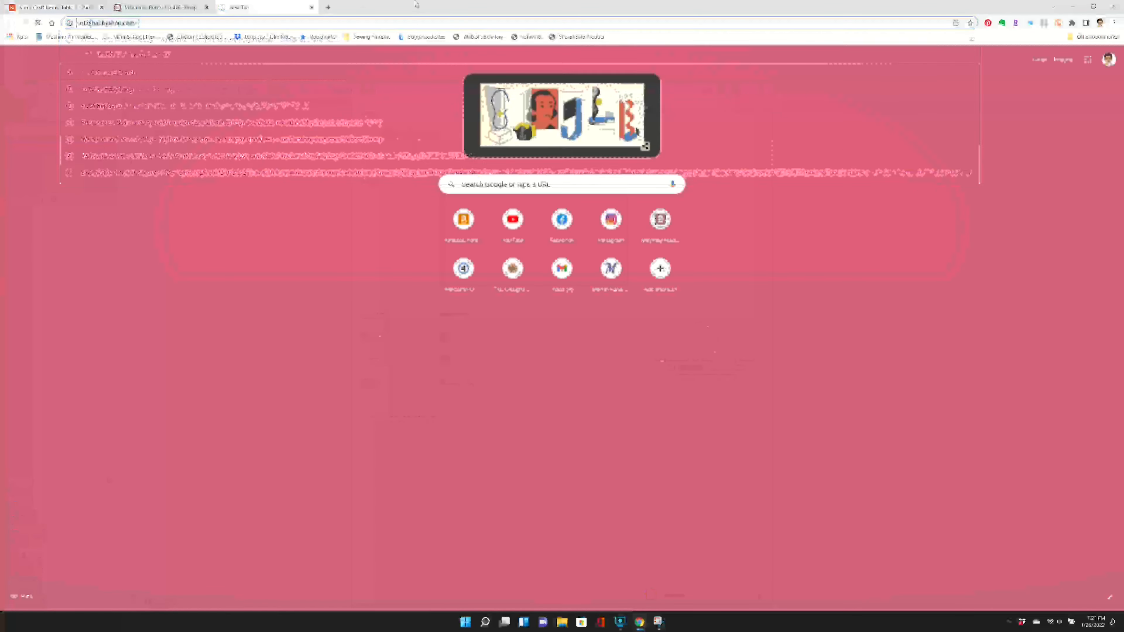
{"action": "key", "text": "Return"}
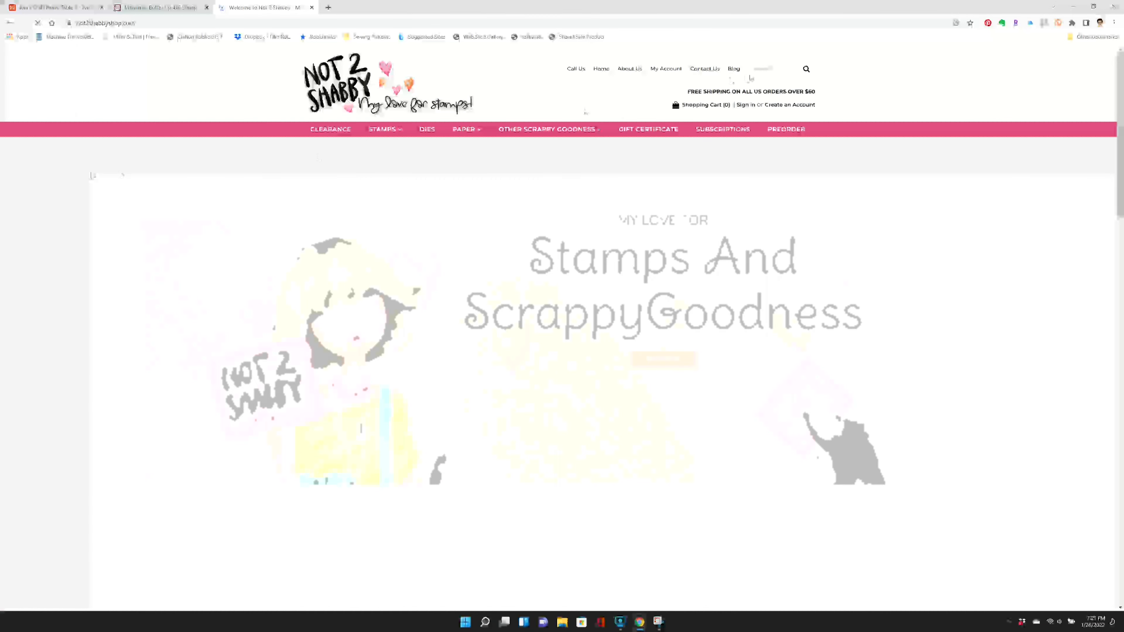
{"action": "left_click", "coordinate": [789, 68]}
{"action": "type", "text": "val"}
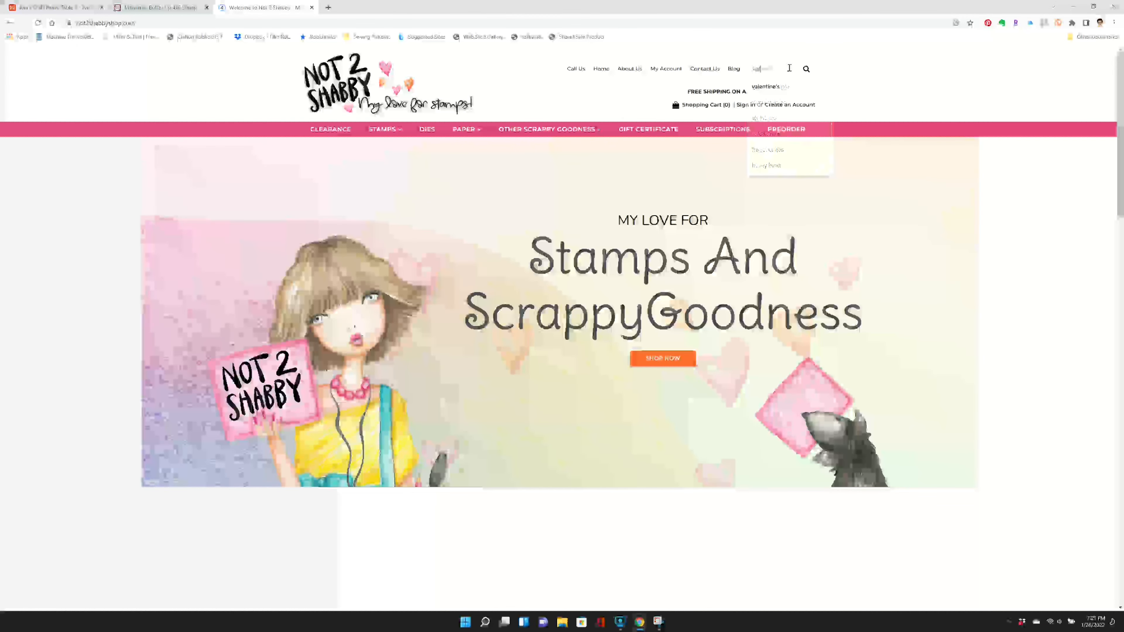
{"action": "type", "text": "entine gnome"}
{"action": "key", "text": "Return"}
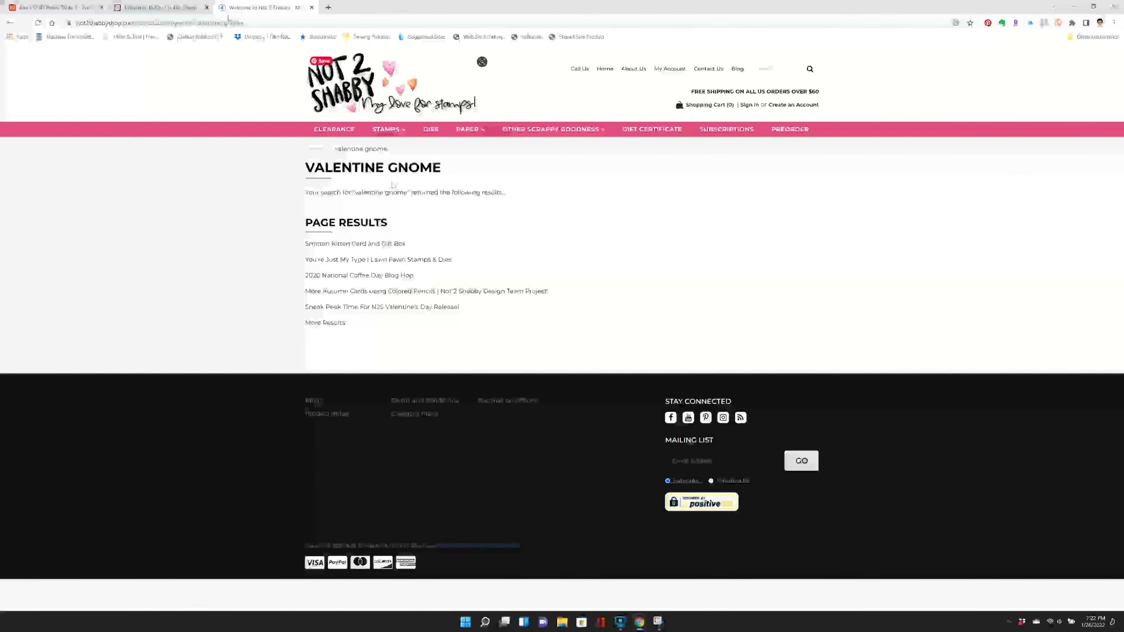
{"action": "left_click", "coordinate": [191, 6]}
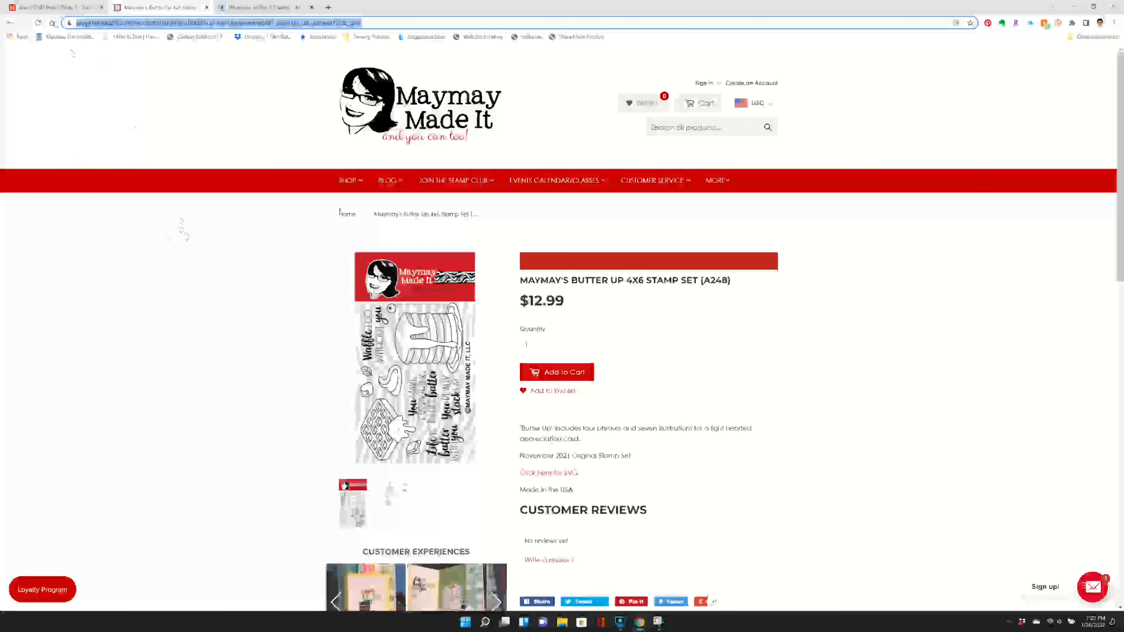
{"action": "left_click", "coordinate": [54, 6]}
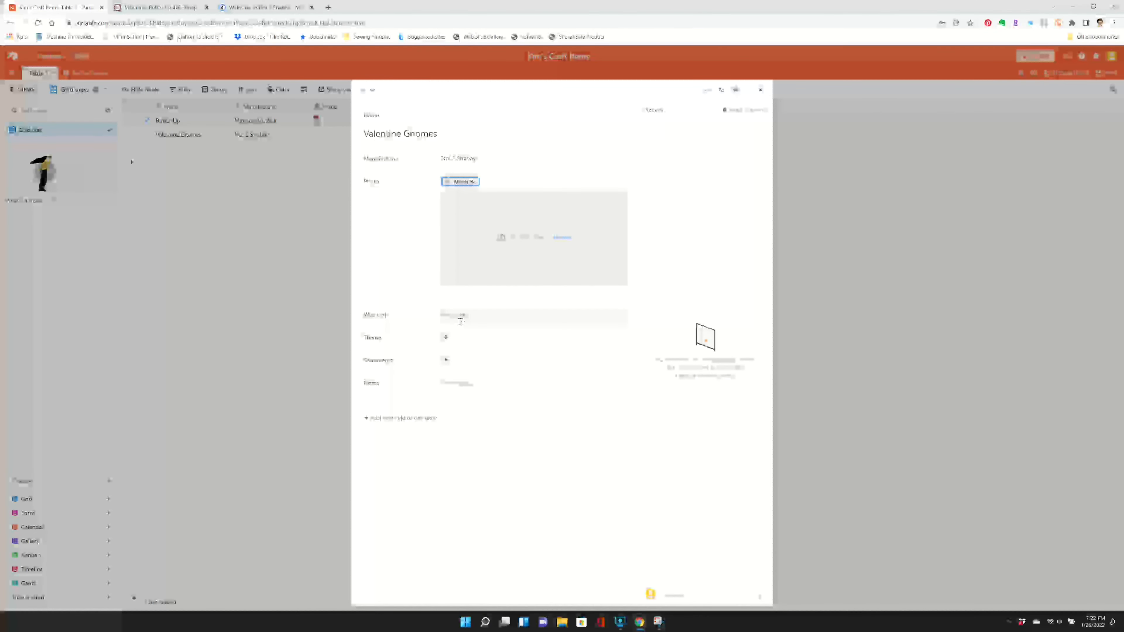
- Create a new Theme option, Valentine's Day, and assign it to the Valentine Gnomes record
{"action": "left_click", "coordinate": [445, 337]}
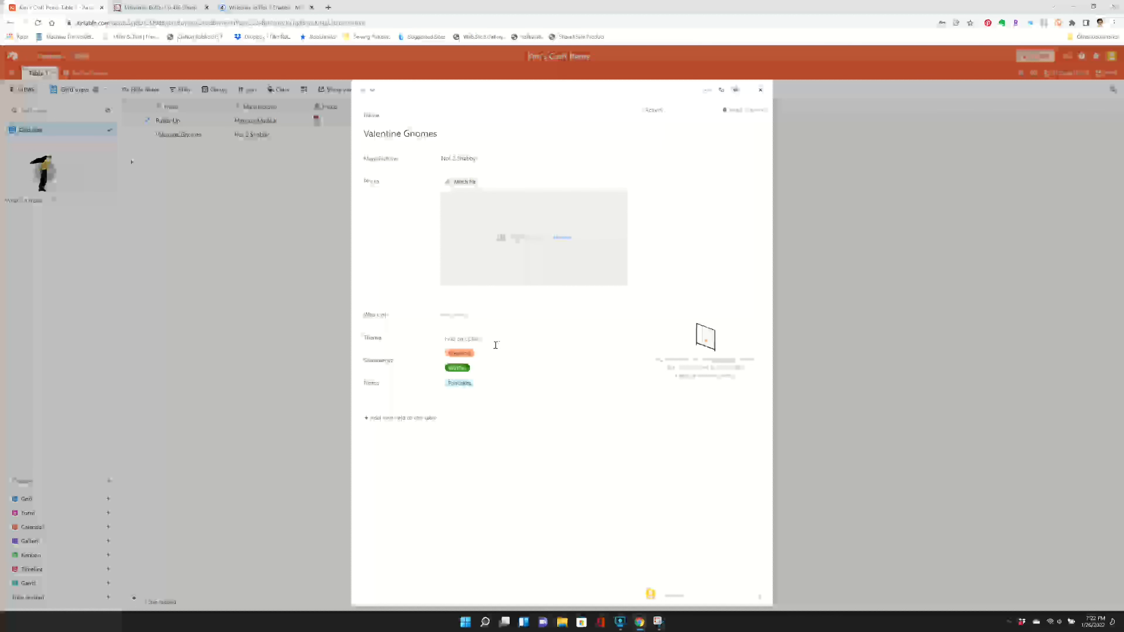
{"action": "type", "text": "Valentin"}
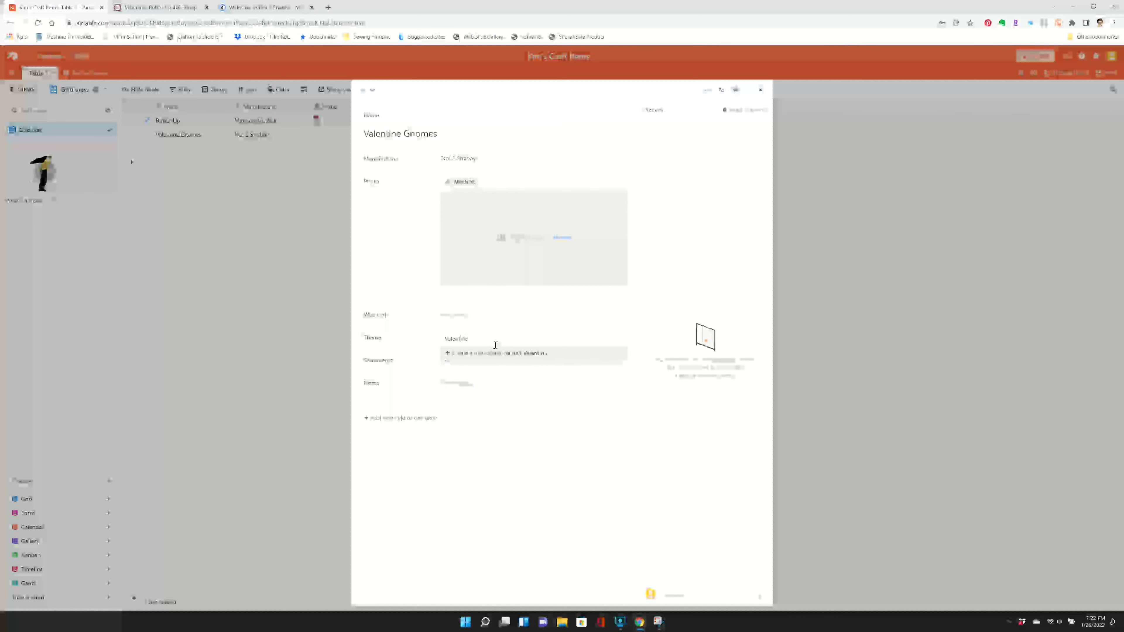
{"action": "type", "text": "e's Day"}
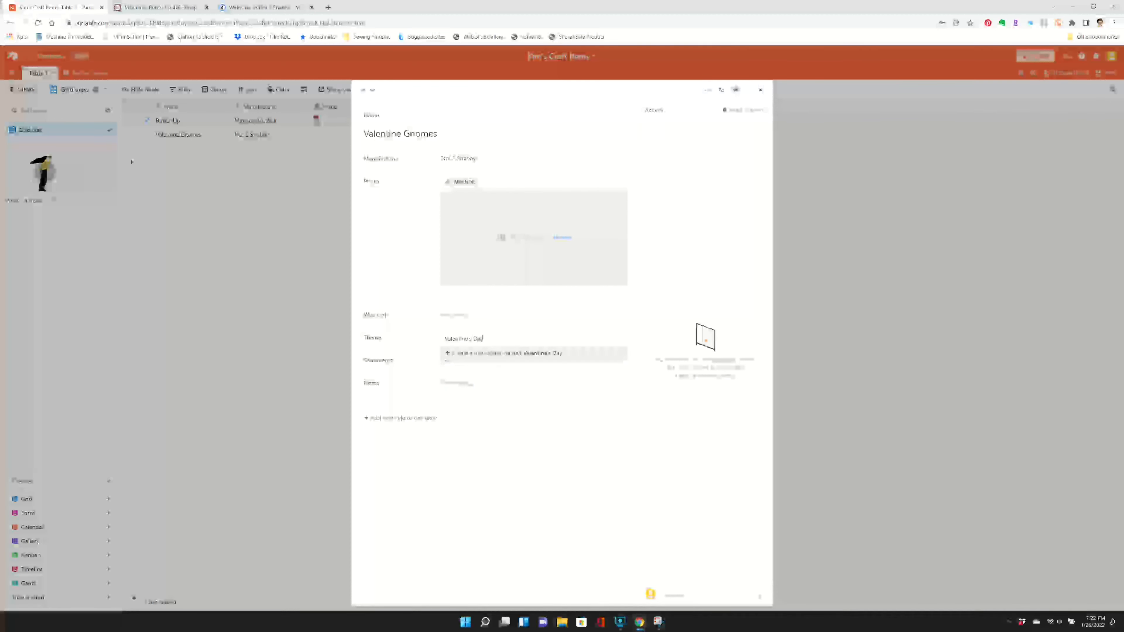
{"action": "key", "text": "Return"}
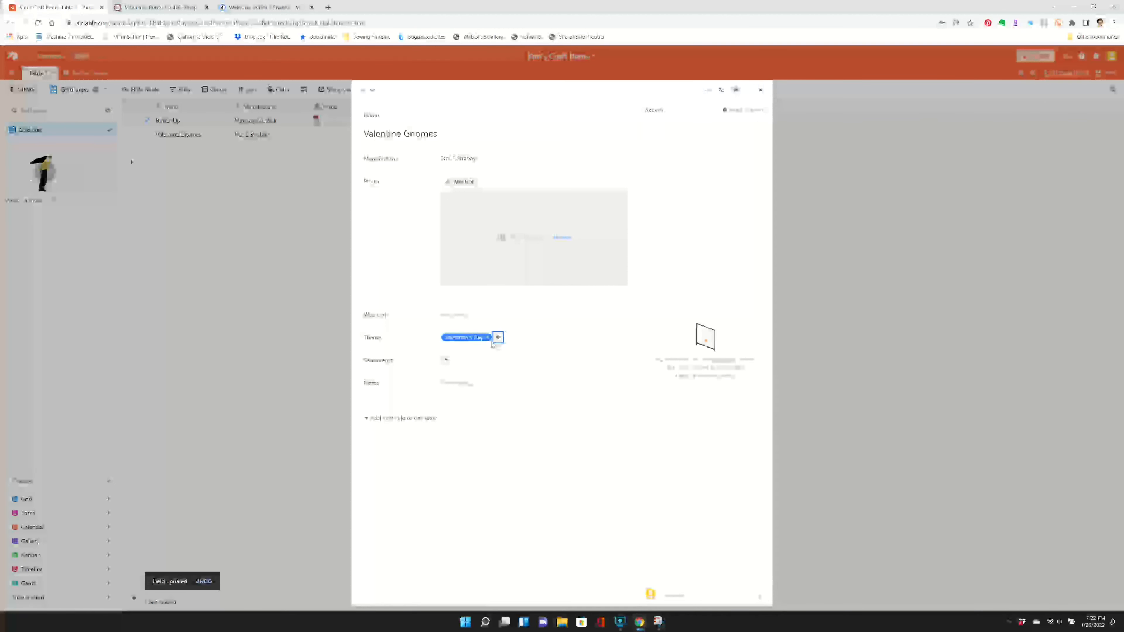
- Add the new Theme options Gnomes and Cupid to the Valentine Gnomes record
{"action": "left_click", "coordinate": [498, 337]}
{"action": "type", "text": "Gold"}
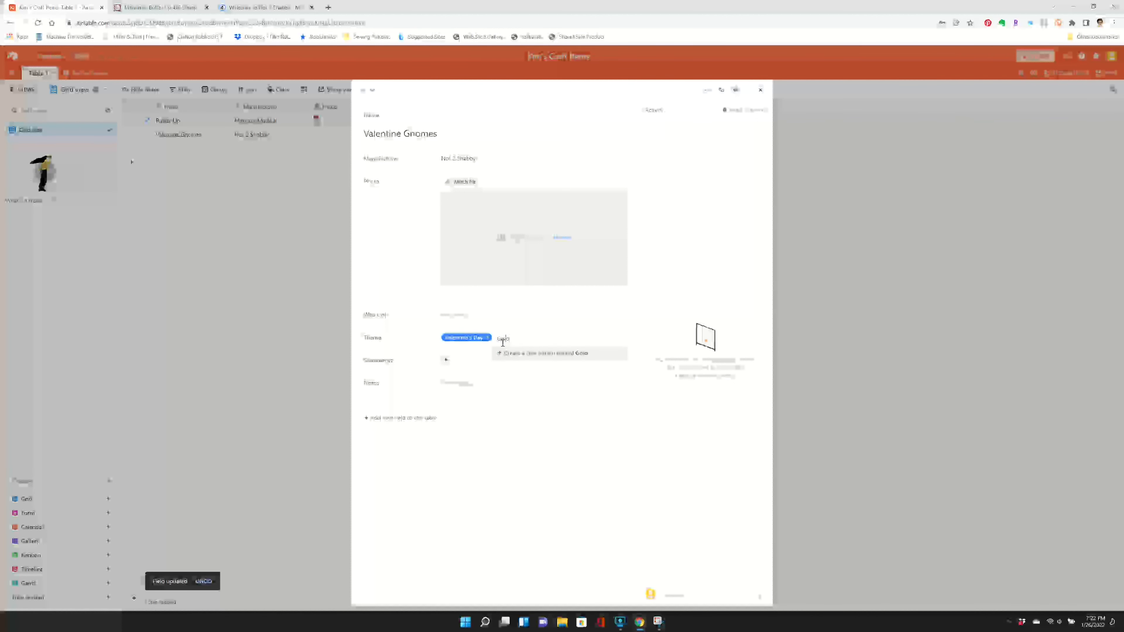
{"action": "key", "text": "BackSpace"}
{"action": "key", "text": "BackSpace"}
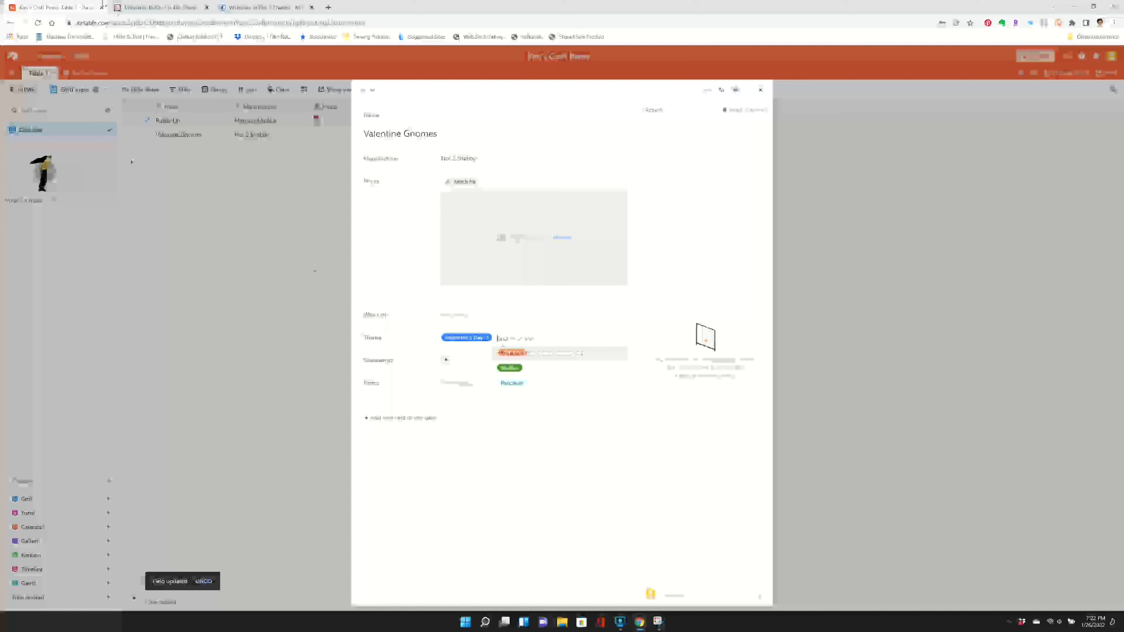
{"action": "type", "text": "Gnomes"}
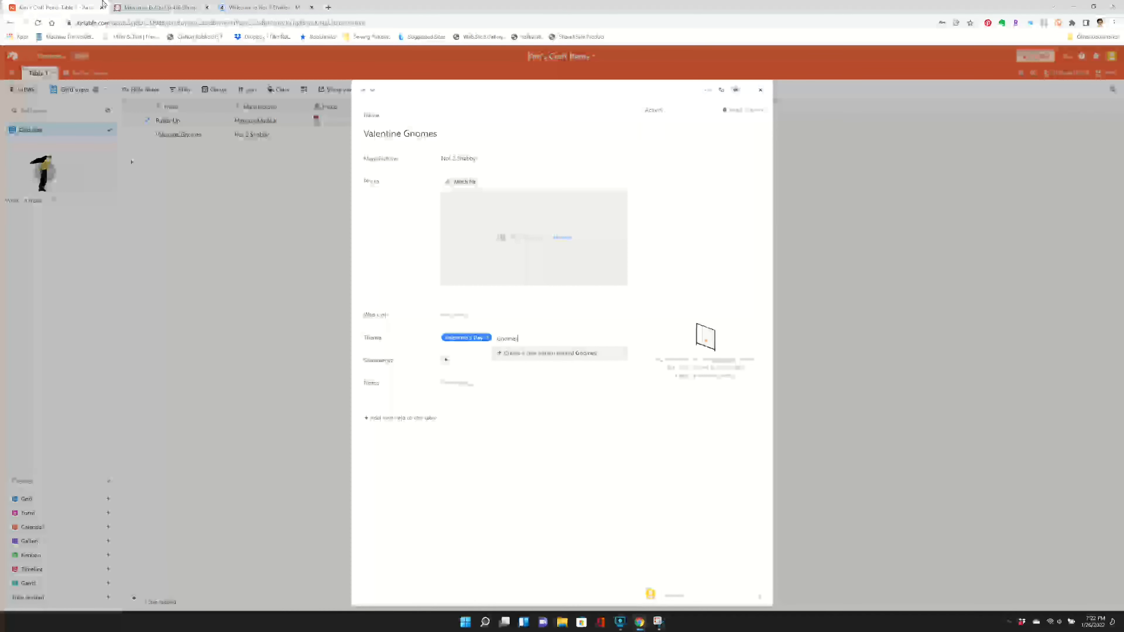
{"action": "key", "text": "Return"}
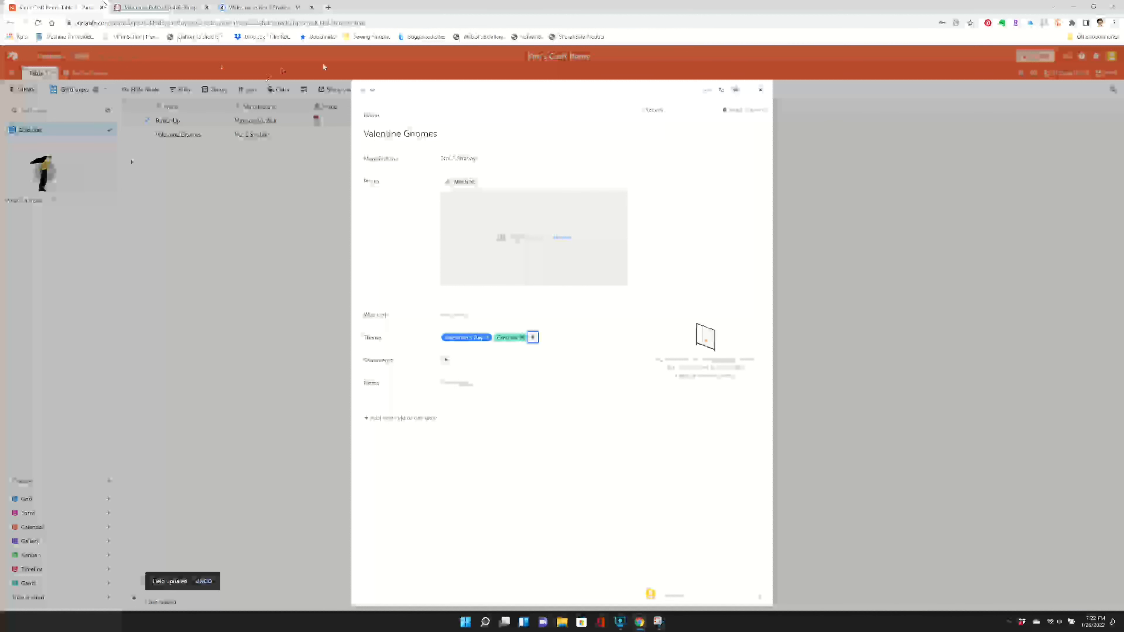
{"action": "left_click", "coordinate": [532, 338]}
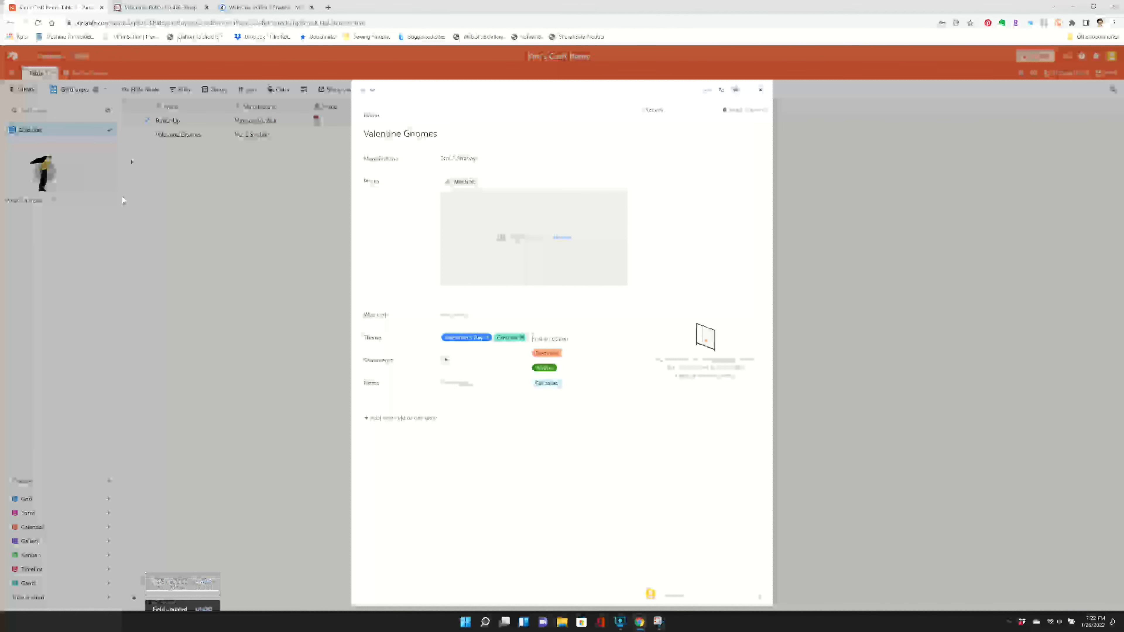
{"action": "type", "text": "Cupid"}
{"action": "key", "text": "Return"}
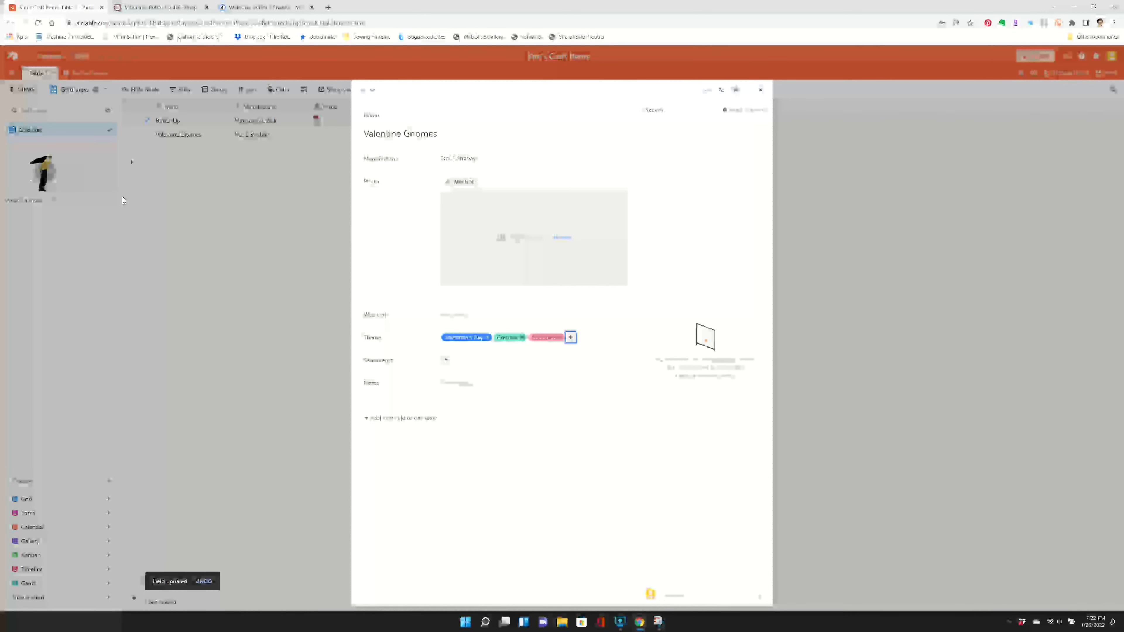
- Add the new options To and From to the Sentiments field of the Valentine Gnomes record
{"action": "left_click", "coordinate": [445, 359]}
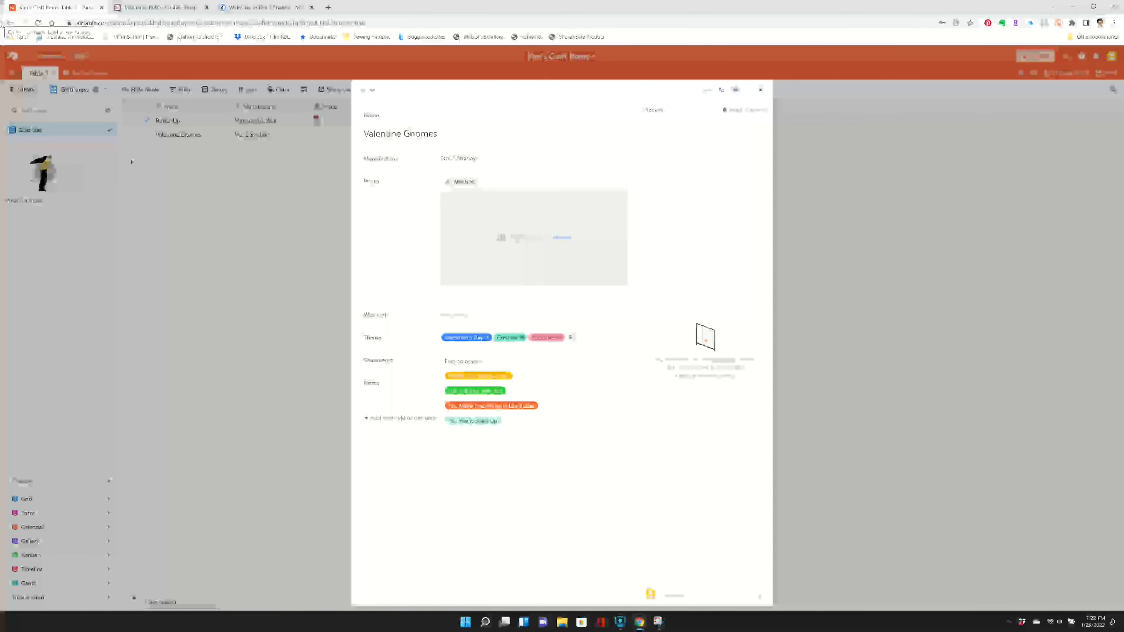
{"action": "type", "text": "To"}
{"action": "key", "text": "Return"}
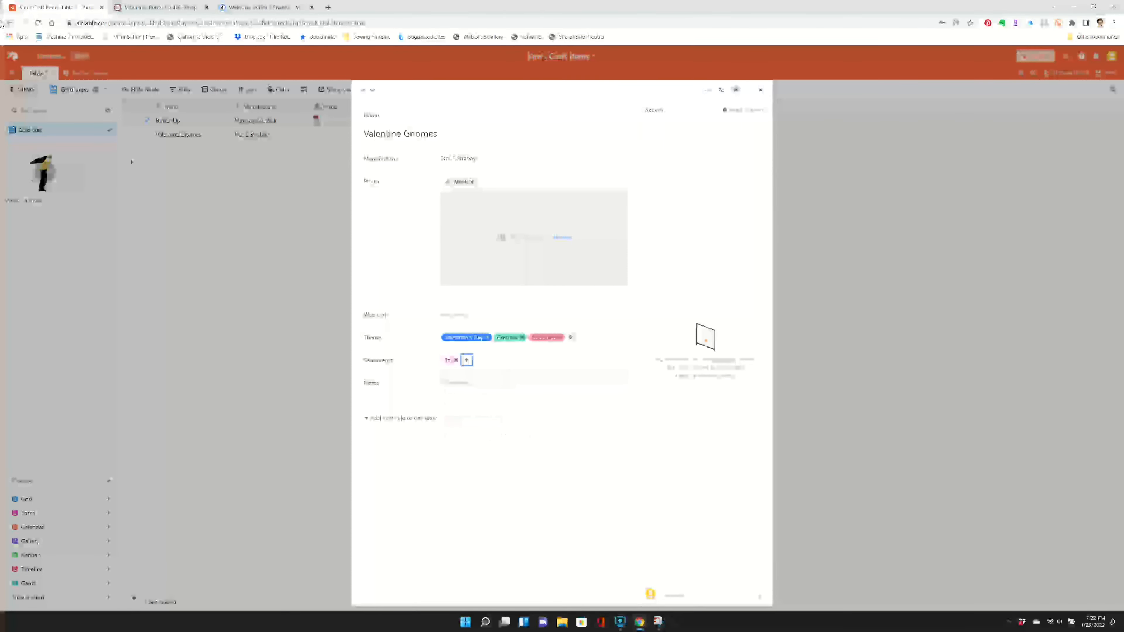
{"action": "left_click", "coordinate": [467, 360]}
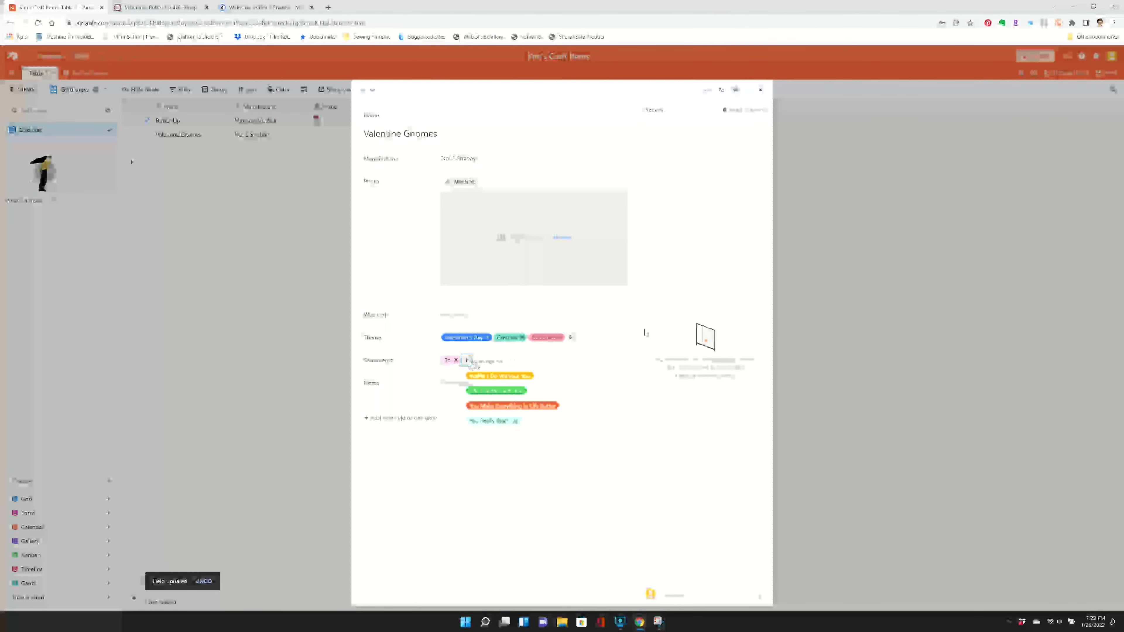
{"action": "type", "text": "From"}
{"action": "key", "text": "Return"}
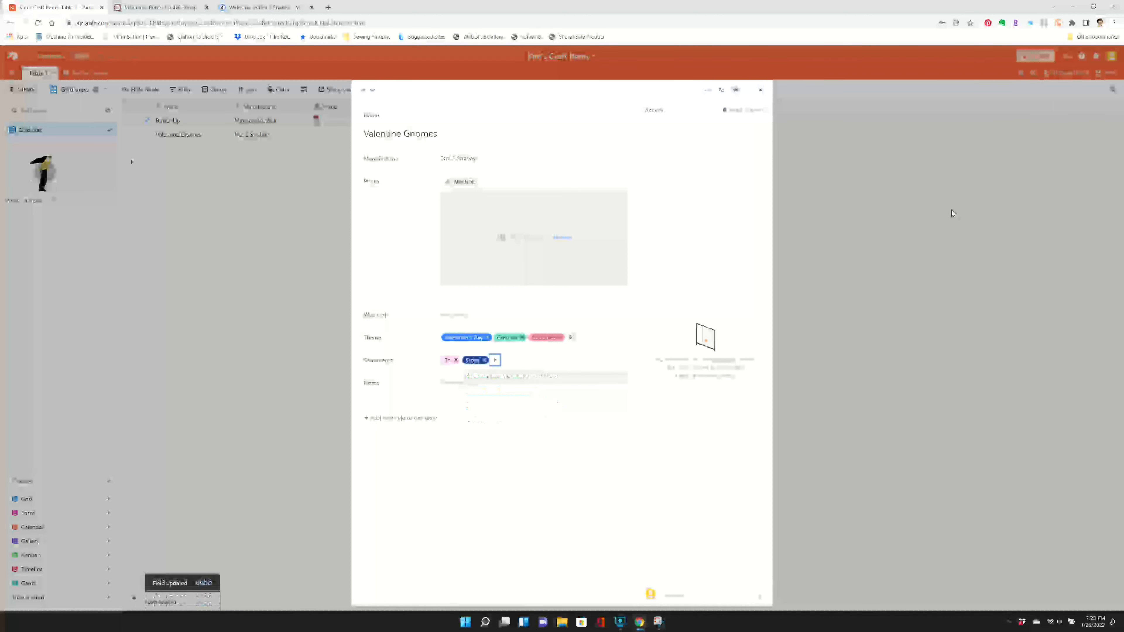
- Add the sentiment "There's Gnome Body Like You" to the Valentine Gnomes record as a new option
{"action": "left_click", "coordinate": [494, 360]}
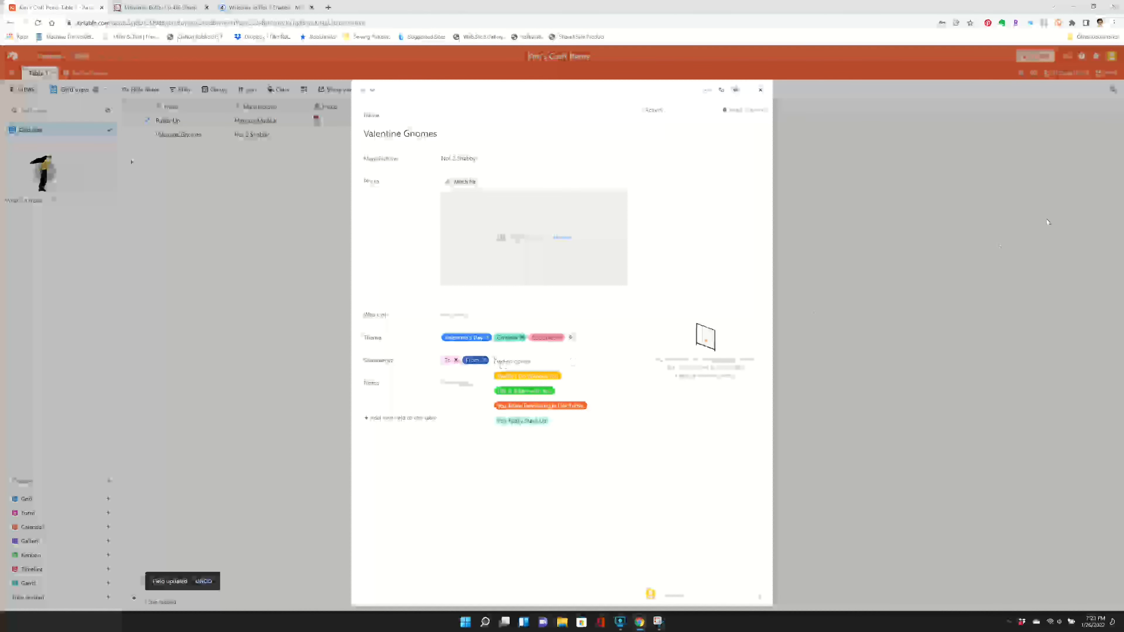
{"action": "type", "text": "There's"}
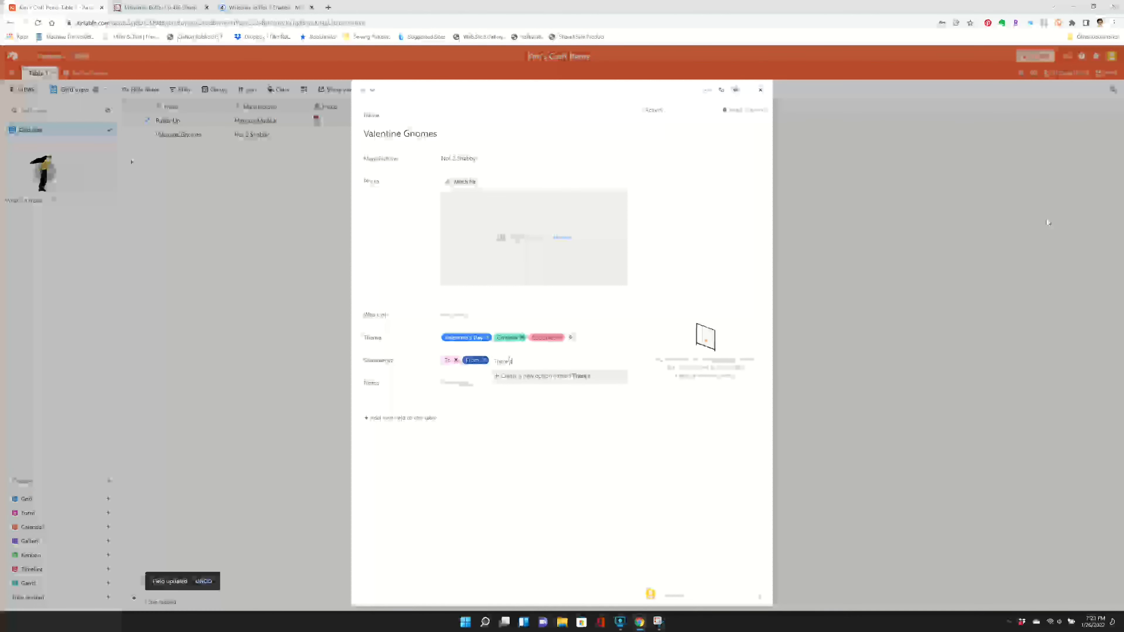
{"action": "type", "text": " Gnome Bod"}
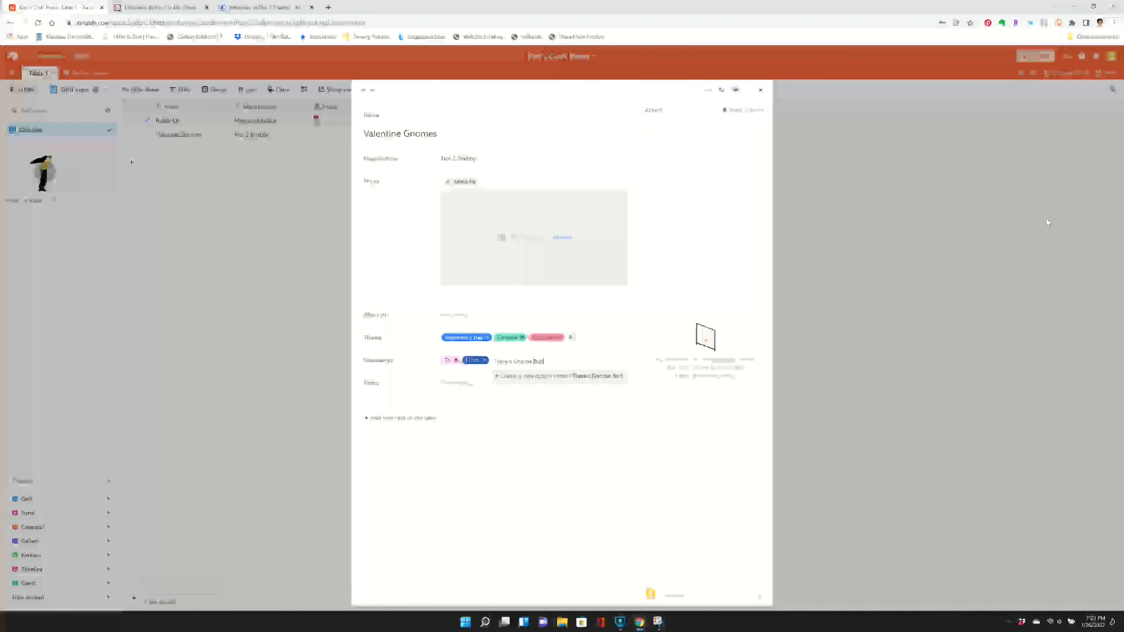
{"action": "type", "text": "y Like You"}
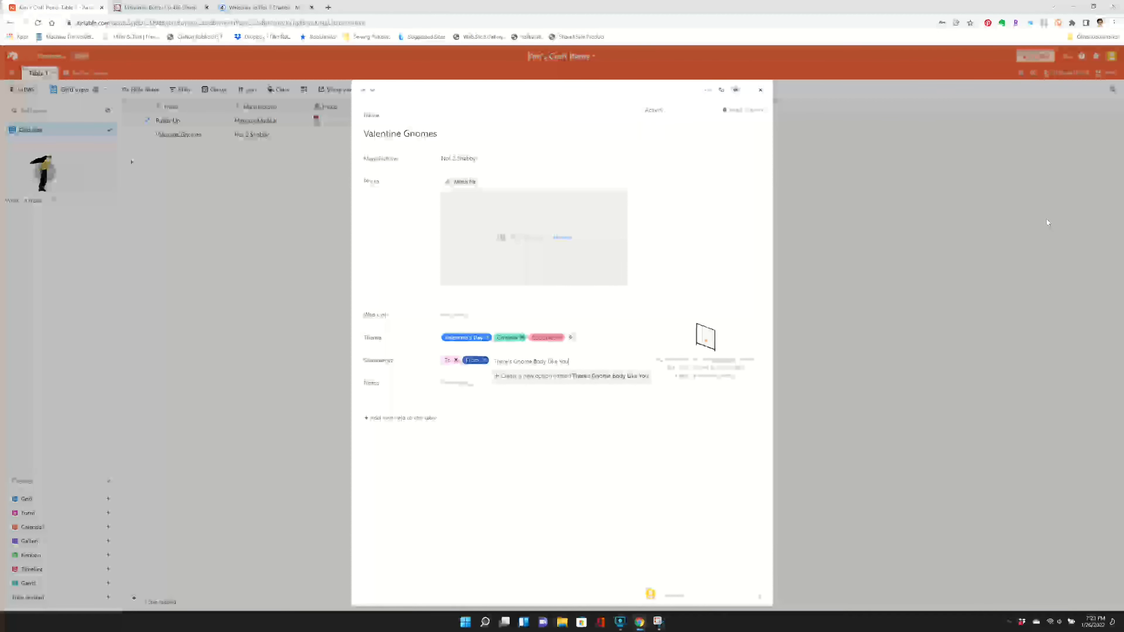
{"action": "key", "text": "Return"}
- Add the new sentiment "Happy Valentine's Day" and close the expanded Valentine Gnomes record
{"action": "left_click", "coordinate": [585, 361]}
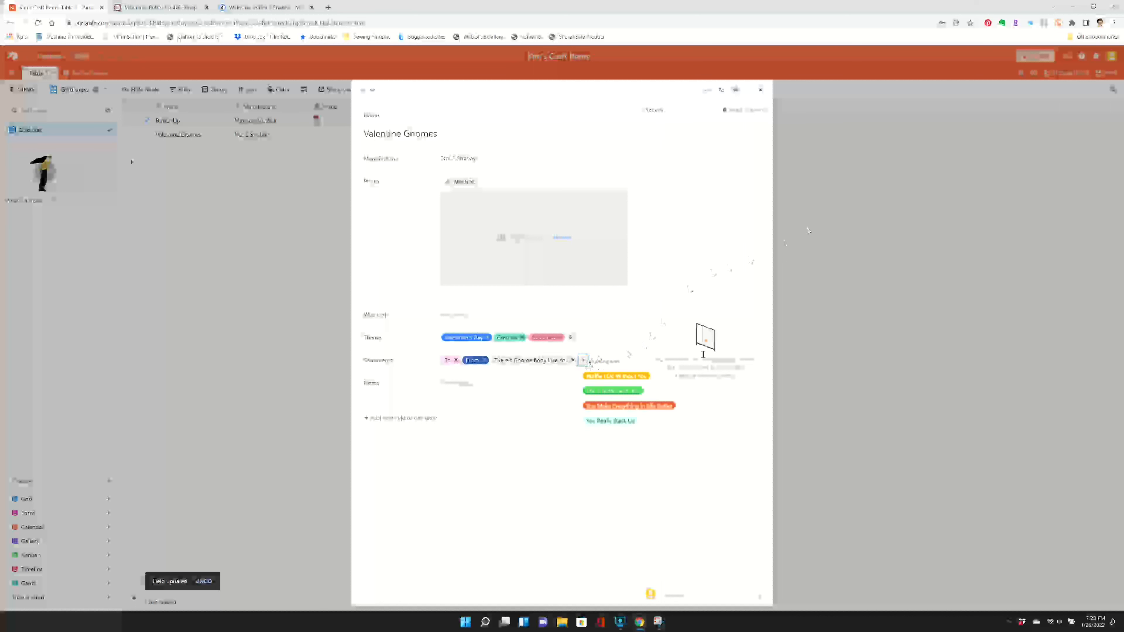
{"action": "type", "text": "Happy V"}
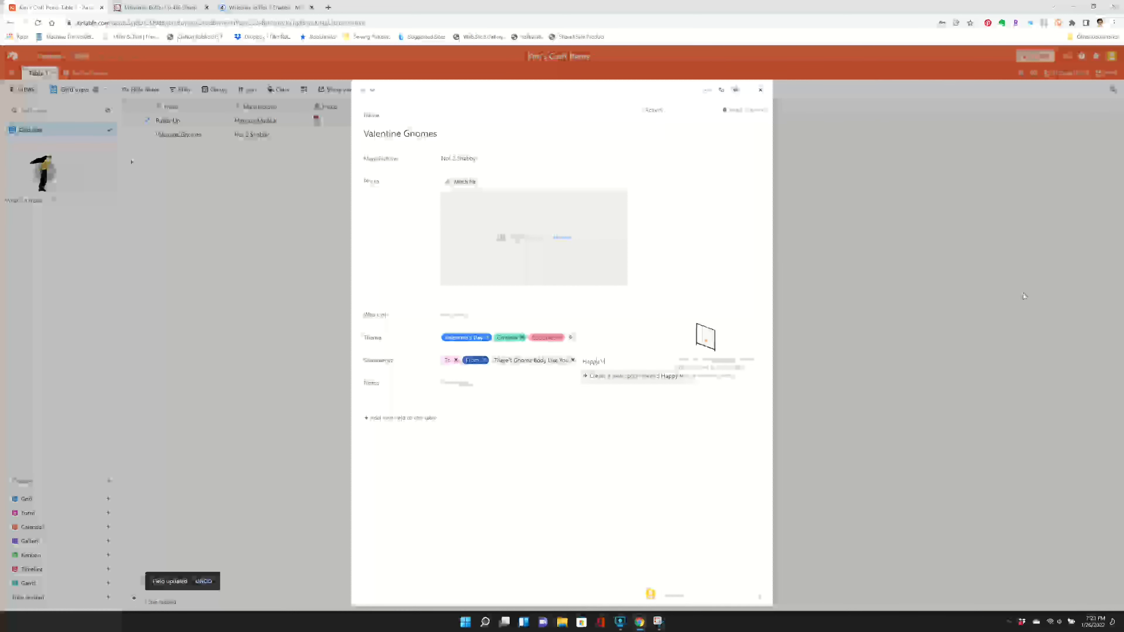
{"action": "type", "text": "alentine's Day"}
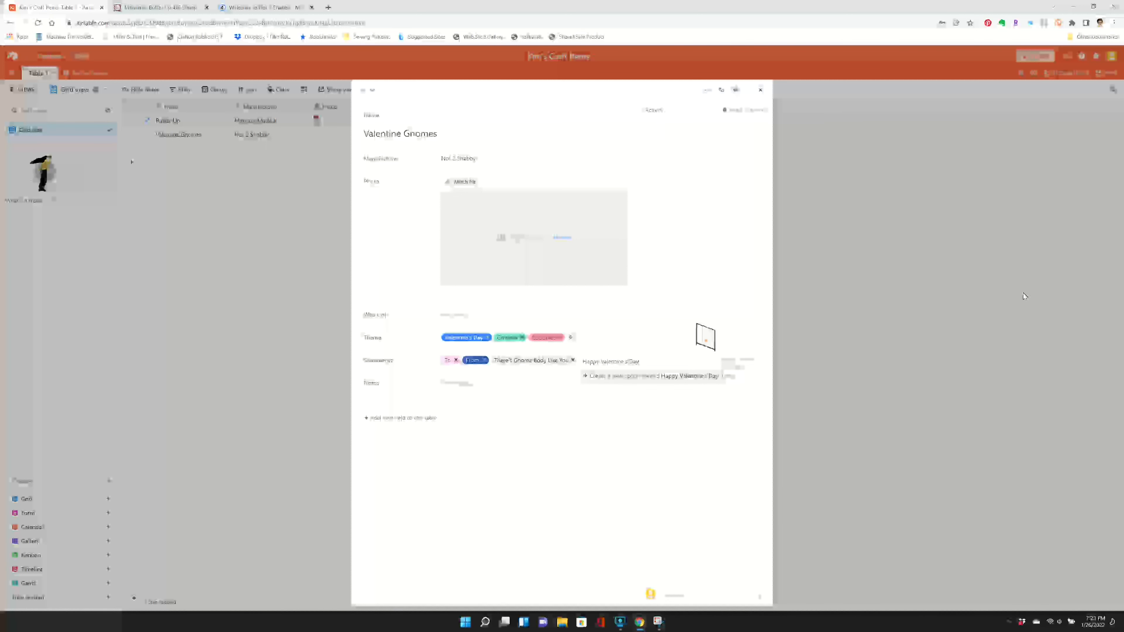
{"action": "key", "text": "Return"}
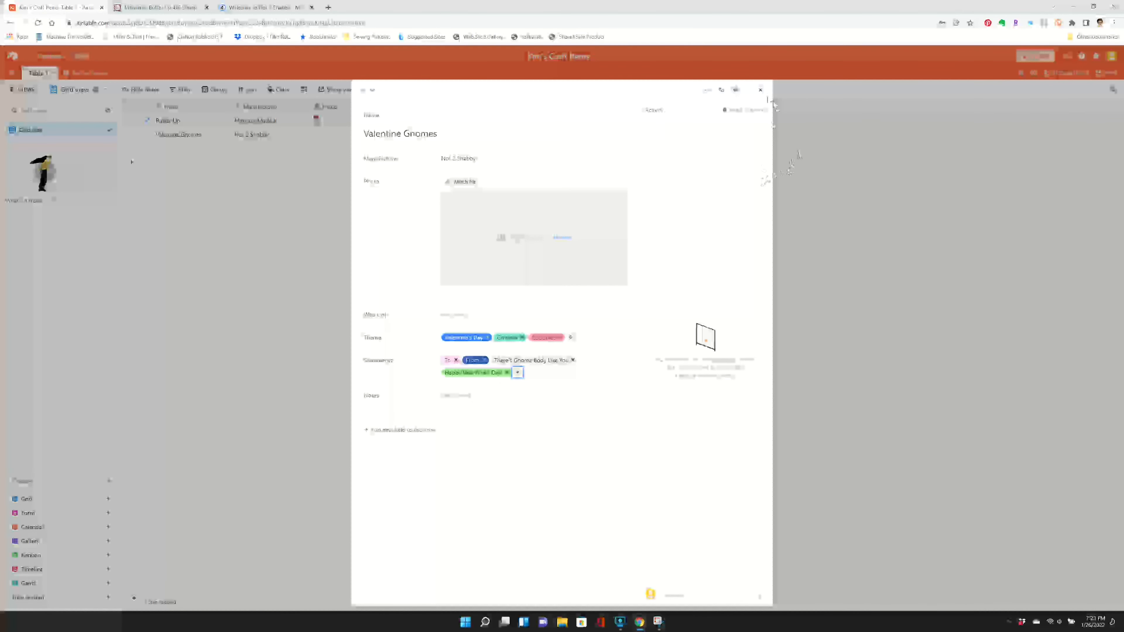
{"action": "left_click", "coordinate": [760, 90]}
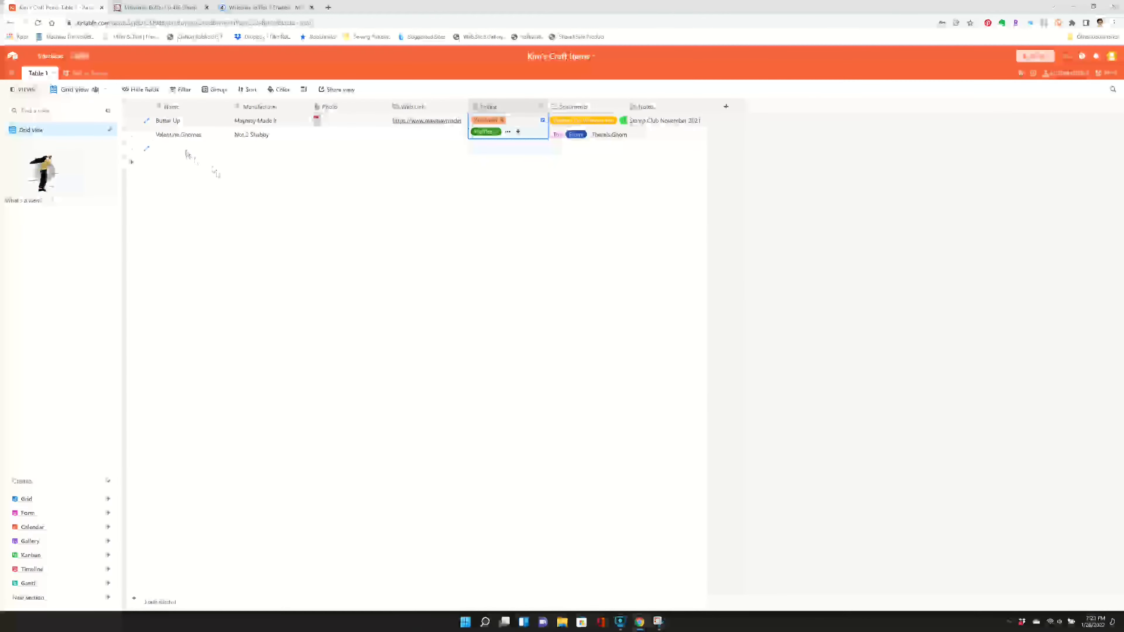
- Fill in the third row as Macaron Pets by Not 2 Shabby and give it the new themes Macaron and Pets
{"action": "left_click", "coordinate": [186, 151]}
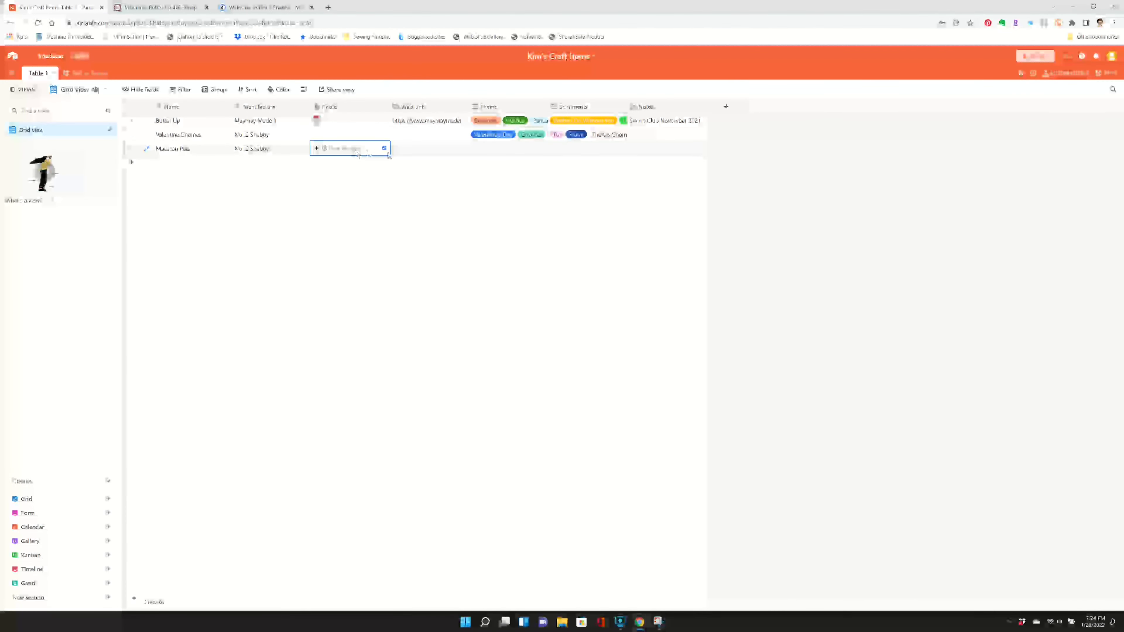
{"action": "left_click", "coordinate": [418, 153]}
{"action": "left_click", "coordinate": [492, 154]}
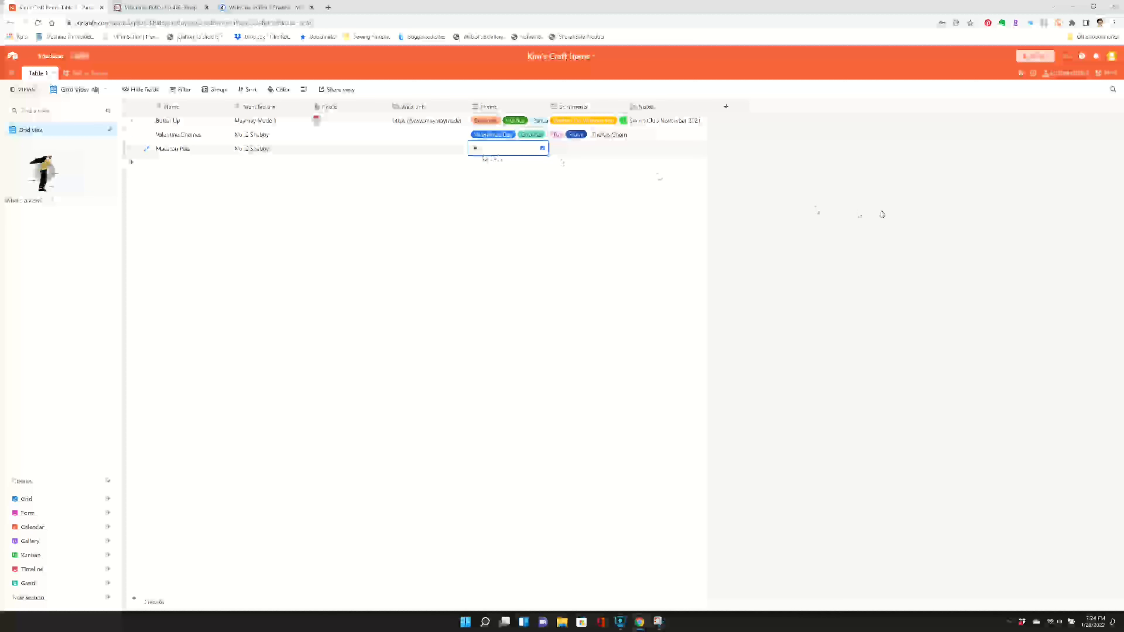
{"action": "type", "text": "Macarons"}
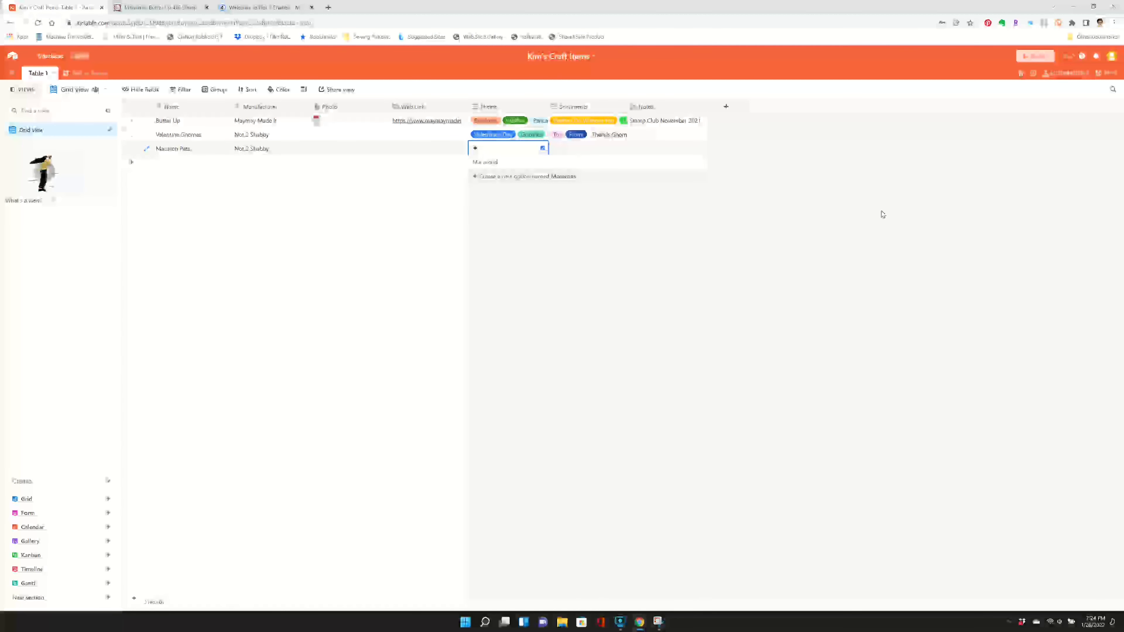
{"action": "key", "text": "Return"}
{"action": "key", "text": "Escape"}
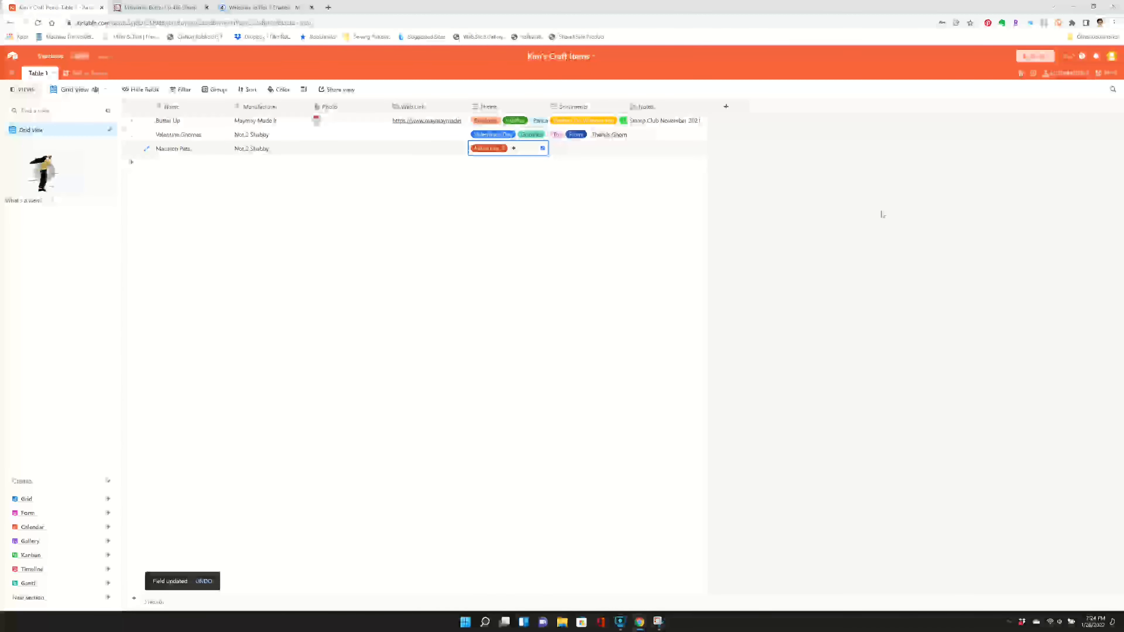
{"action": "type", "text": "Pets"}
{"action": "key", "text": "Return"}
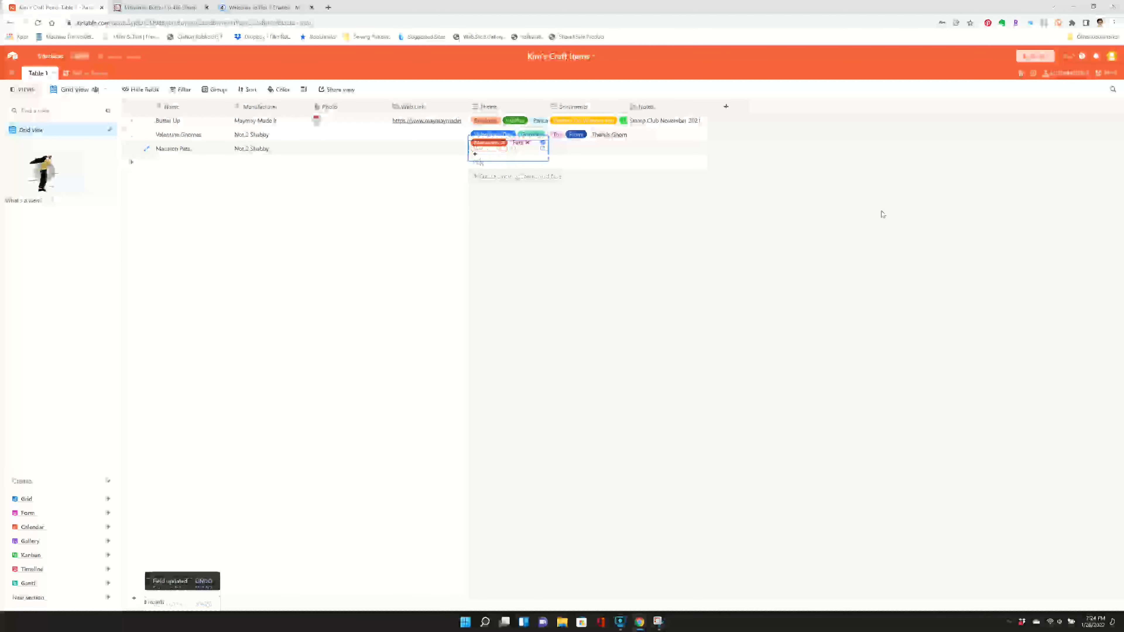
- Add two more new themes, including Penguin, to the Macaron Pets record
{"action": "type", "text": "France"}
{"action": "key", "text": "Return"}
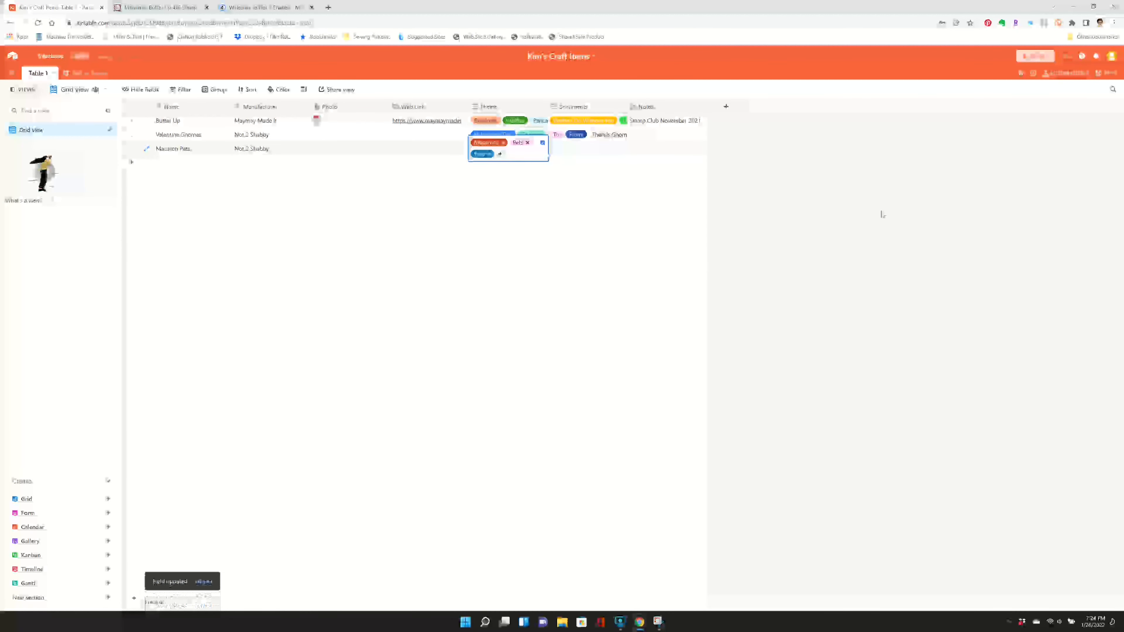
{"action": "type", "text": "Panc"}
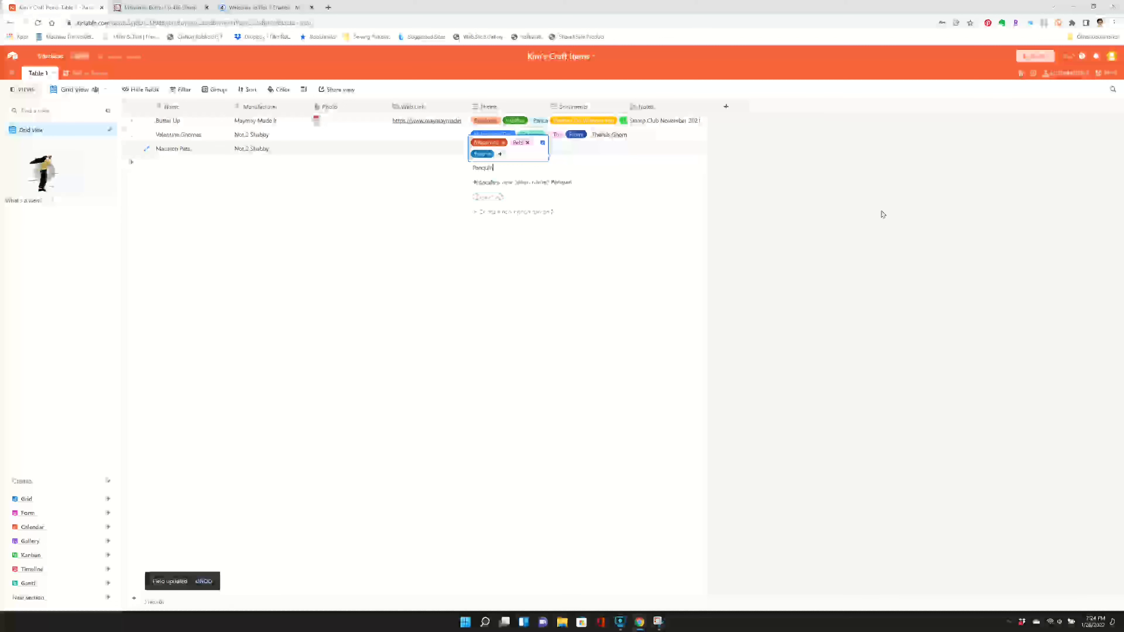
{"action": "type", "text": "uin"}
{"action": "key", "text": "Return"}
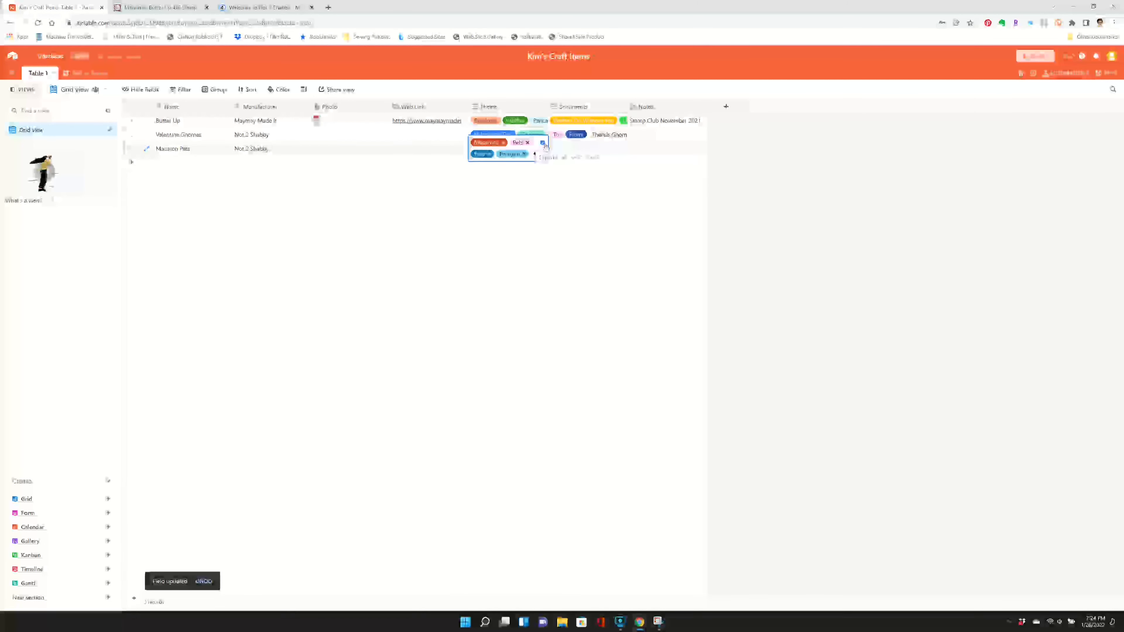
- Remove the Penguin theme from the Macaron Pets record and re-enter Penguin as a new option
{"action": "left_click", "coordinate": [544, 144]}
{"action": "left_click", "coordinate": [586, 121]}
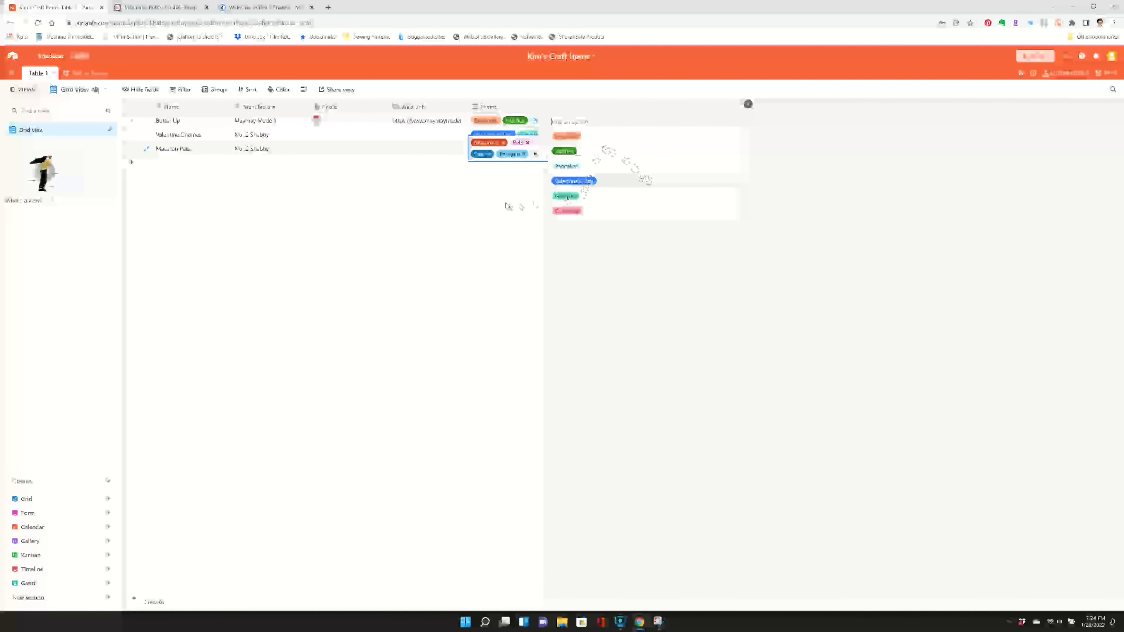
{"action": "left_click", "coordinate": [534, 154]}
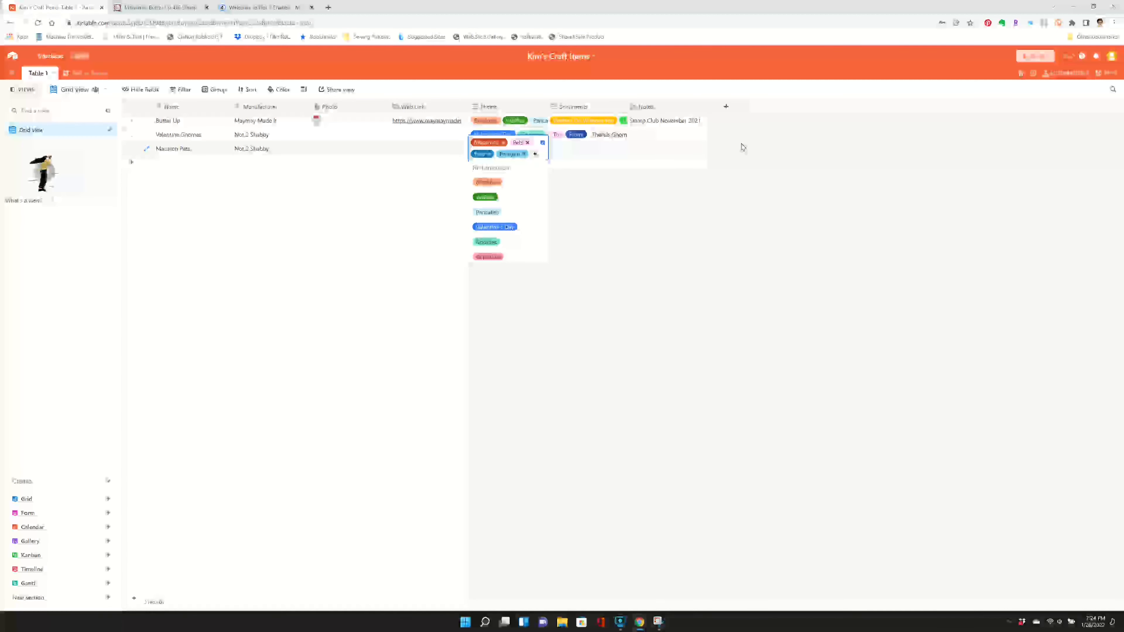
{"action": "left_click", "coordinate": [523, 154]}
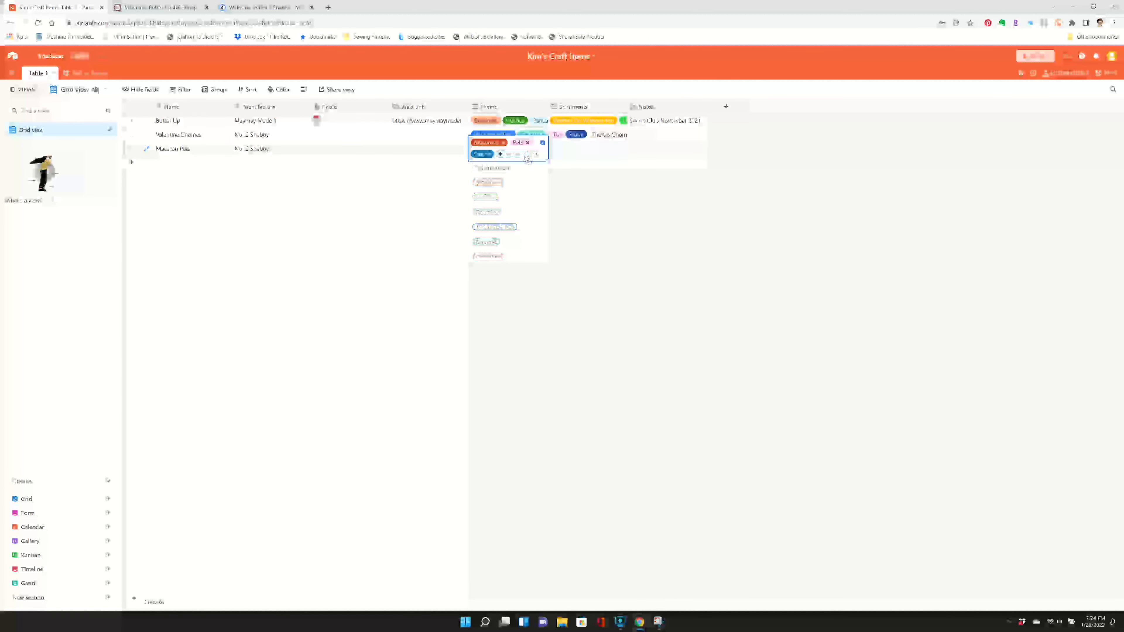
{"action": "left_click", "coordinate": [499, 154]}
{"action": "type", "text": "Penguin"}
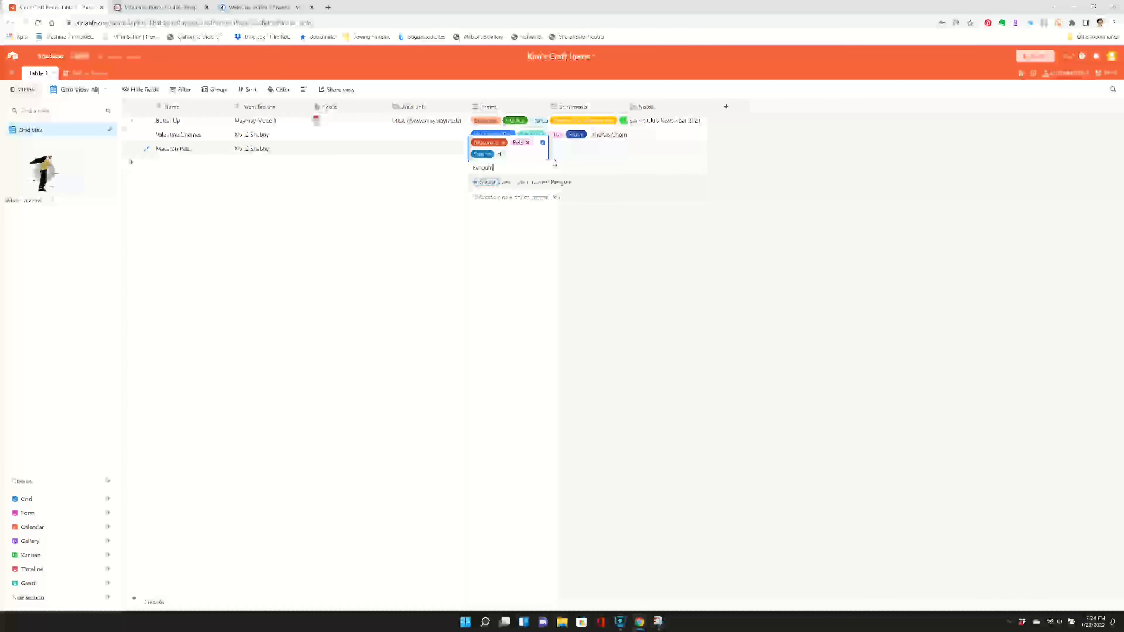
{"action": "key", "text": "Return"}
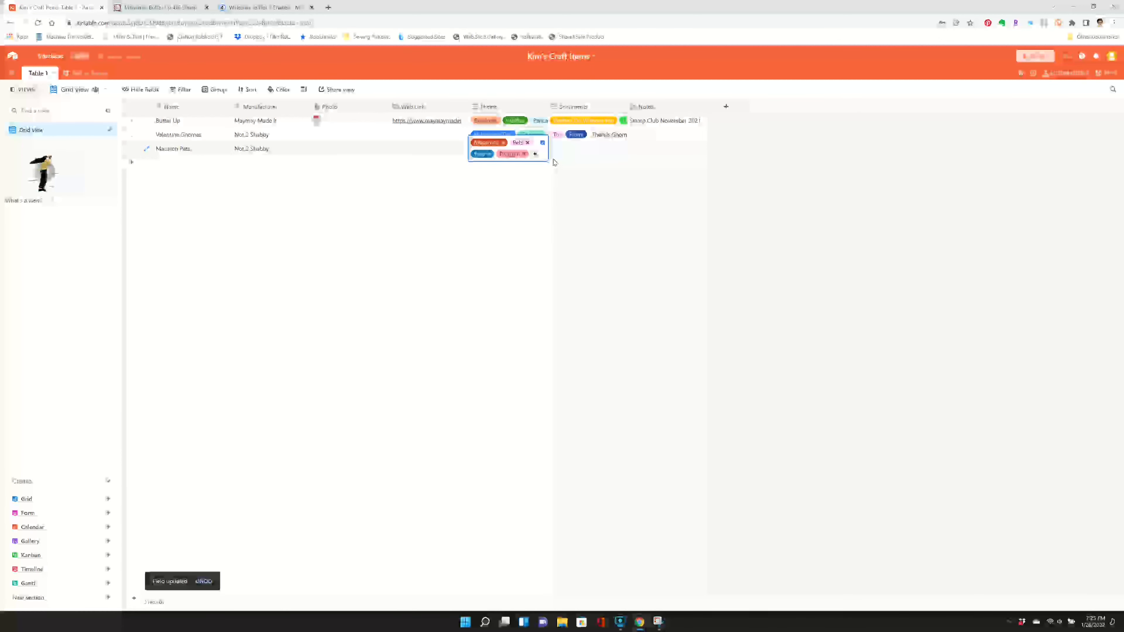
- Add the remaining themes to the Macaron Pets record as new options
{"action": "left_click", "coordinate": [535, 154]}
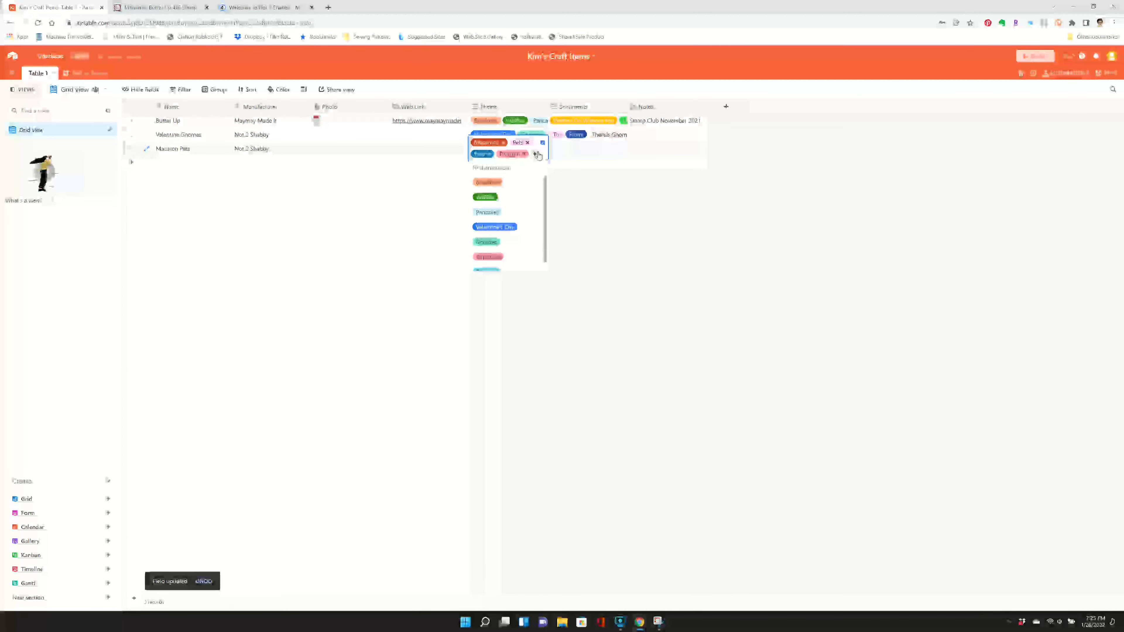
{"action": "type", "text": "Bunny"}
{"action": "key", "text": "Return"}
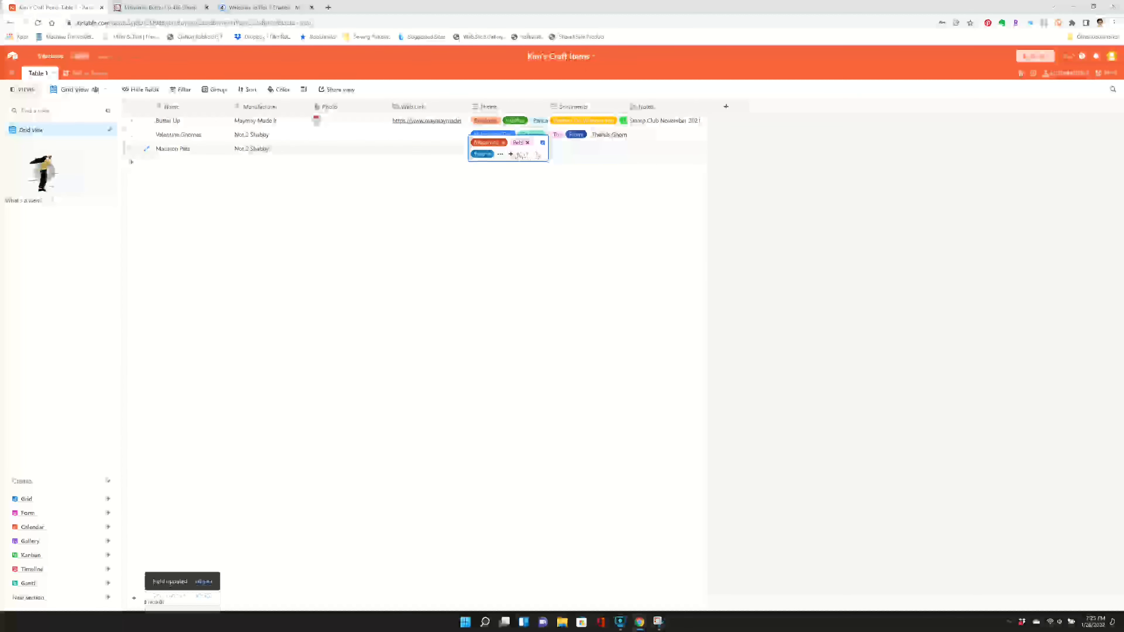
{"action": "type", "text": "Cartoon"}
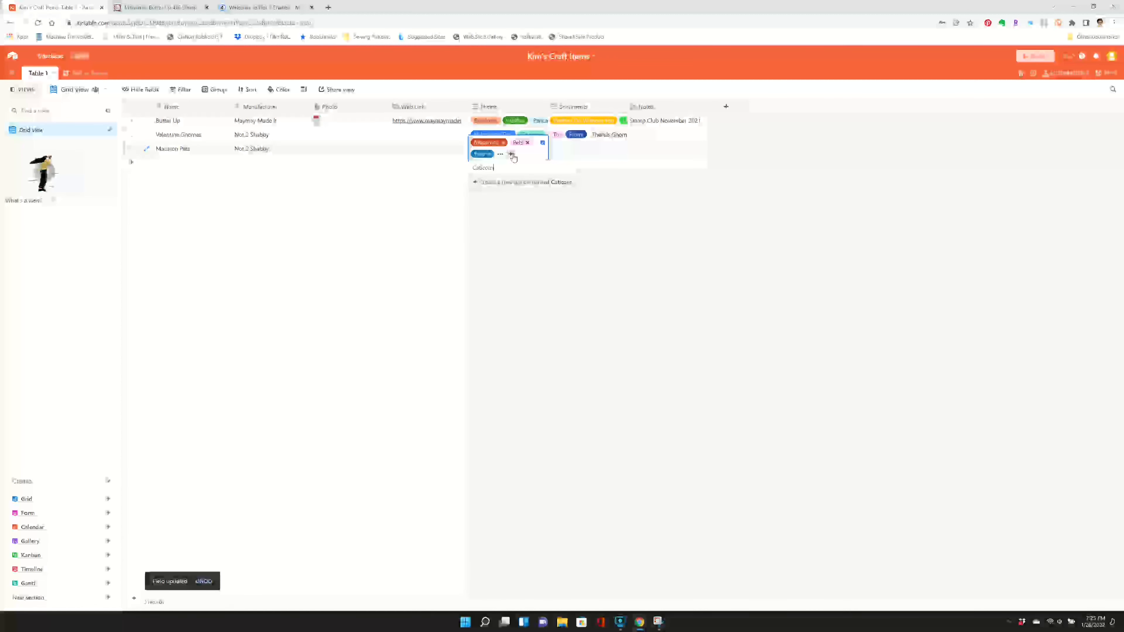
{"action": "key", "text": "Return"}
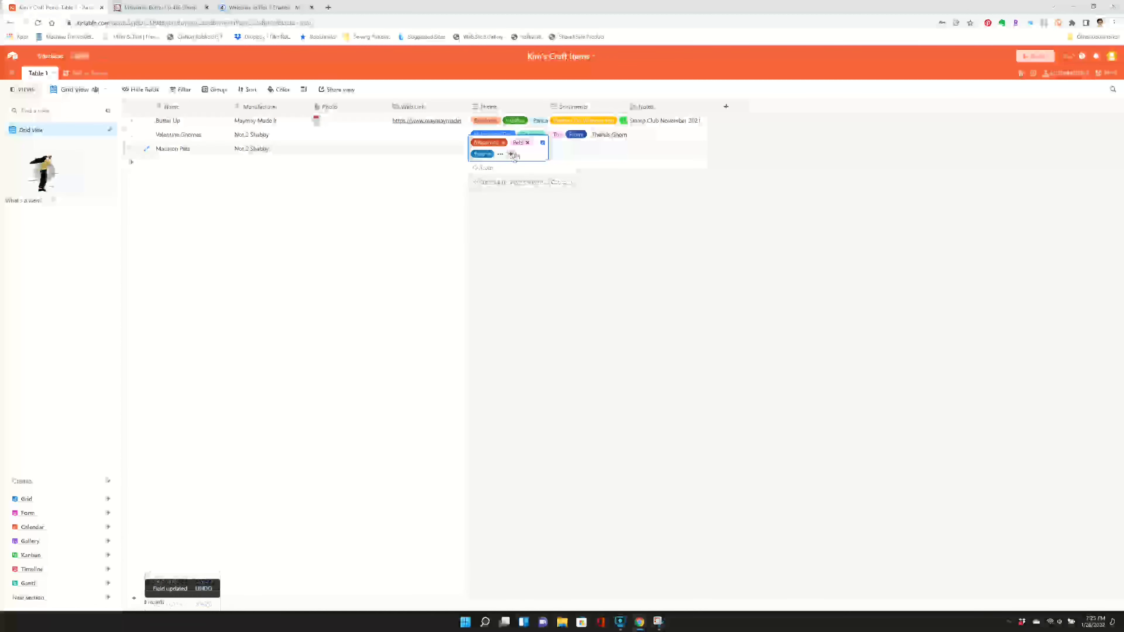
- Add the sentiment "Thanks for Being So Sweet" to the Macaron Pets record as a new option
{"action": "left_click", "coordinate": [575, 154]}
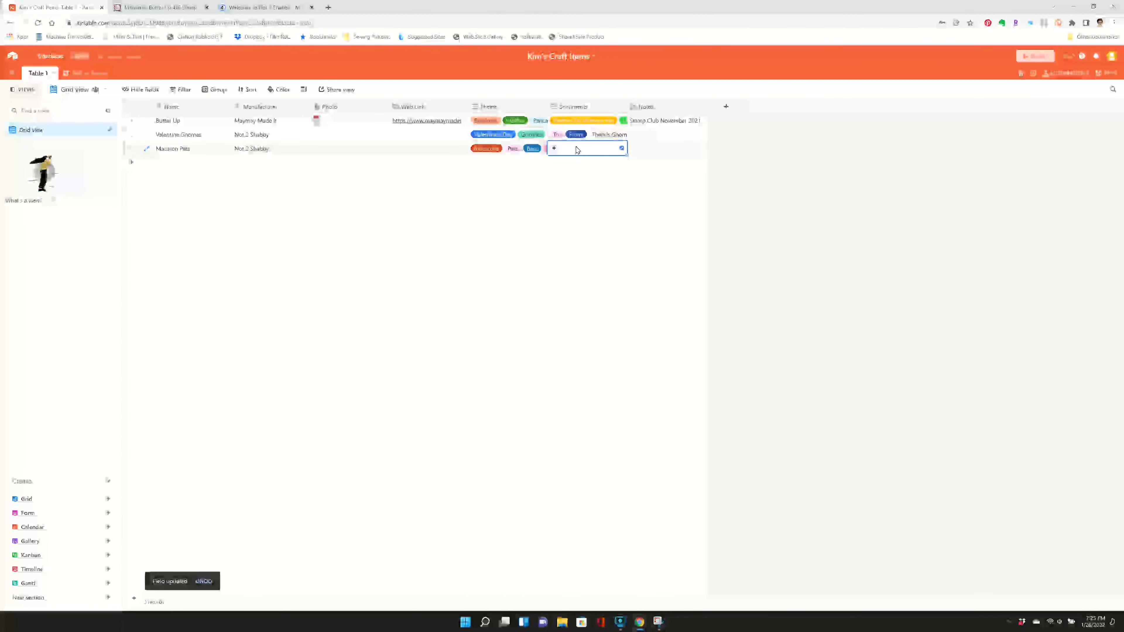
{"action": "type", "text": "Thanks!"}
{"action": "type", "text": "or B"}
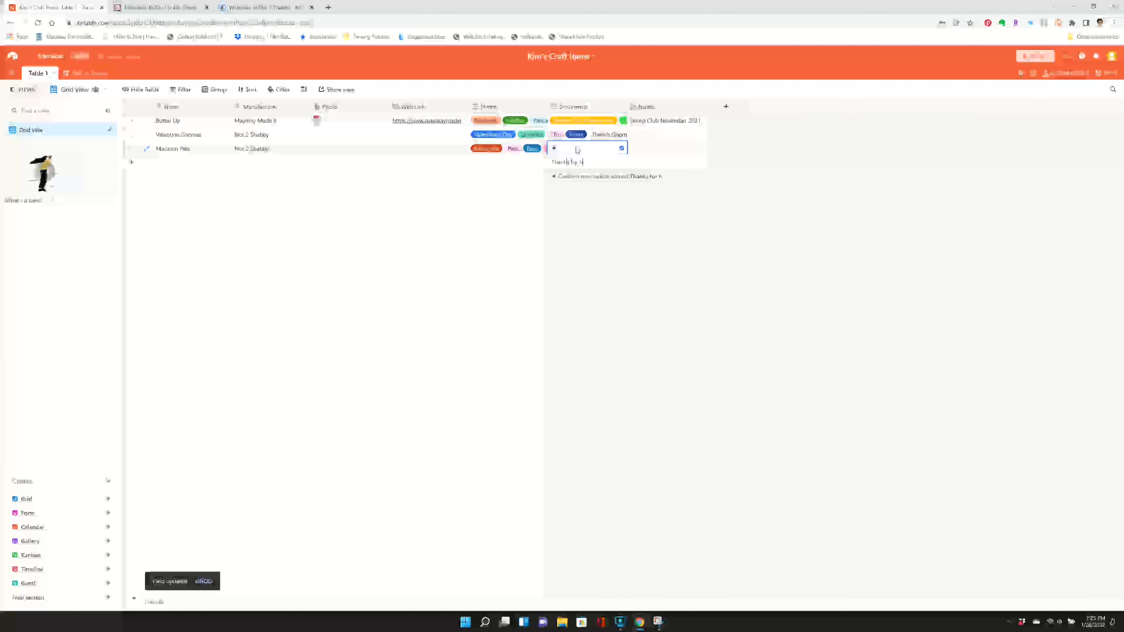
{"action": "type", "text": "eing So Swe"}
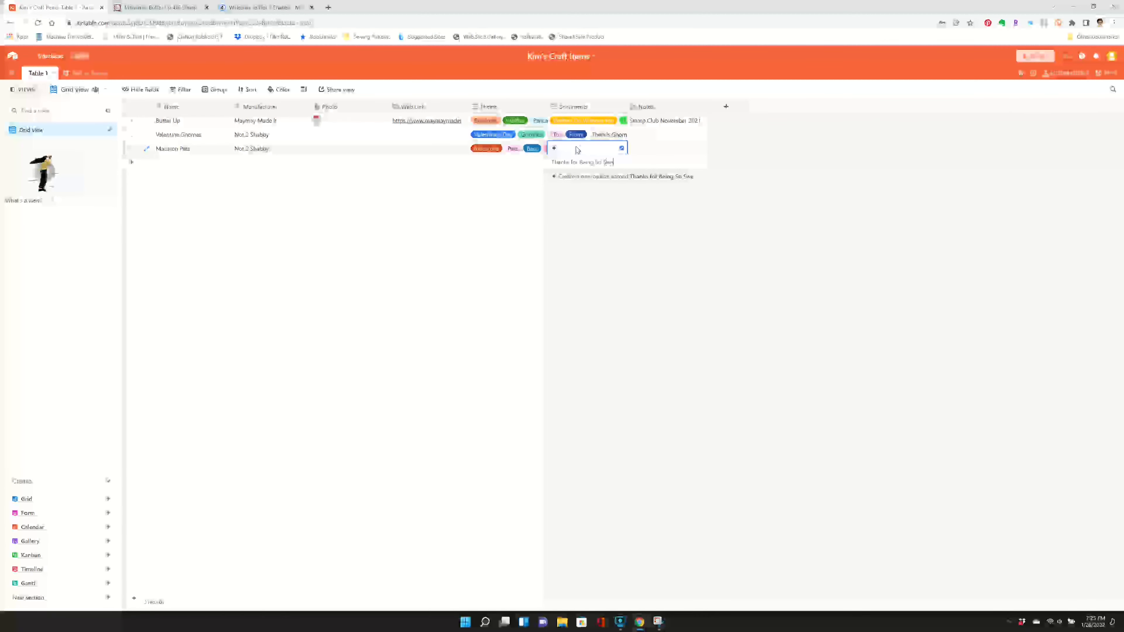
{"action": "type", "text": "et"}
{"action": "key", "text": "Return"}
- Enter the further sentiments "You Make Me Happy!" and "Hi" for the Macaron Pets record
{"action": "type", "text": "You"}
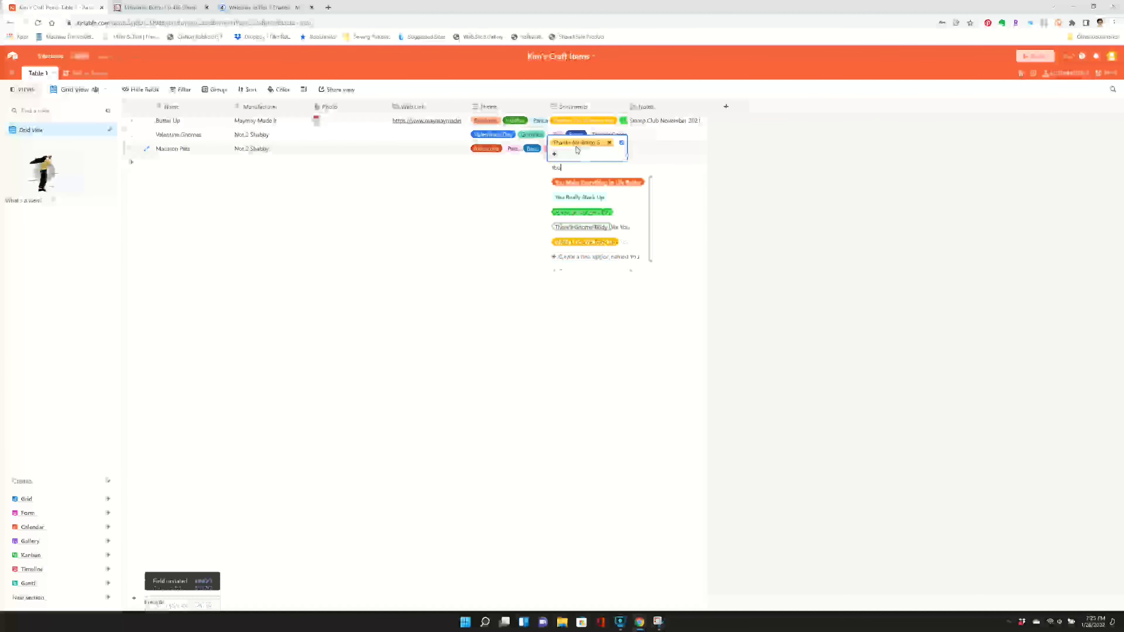
{"action": "type", "text": " Make Me Happ"}
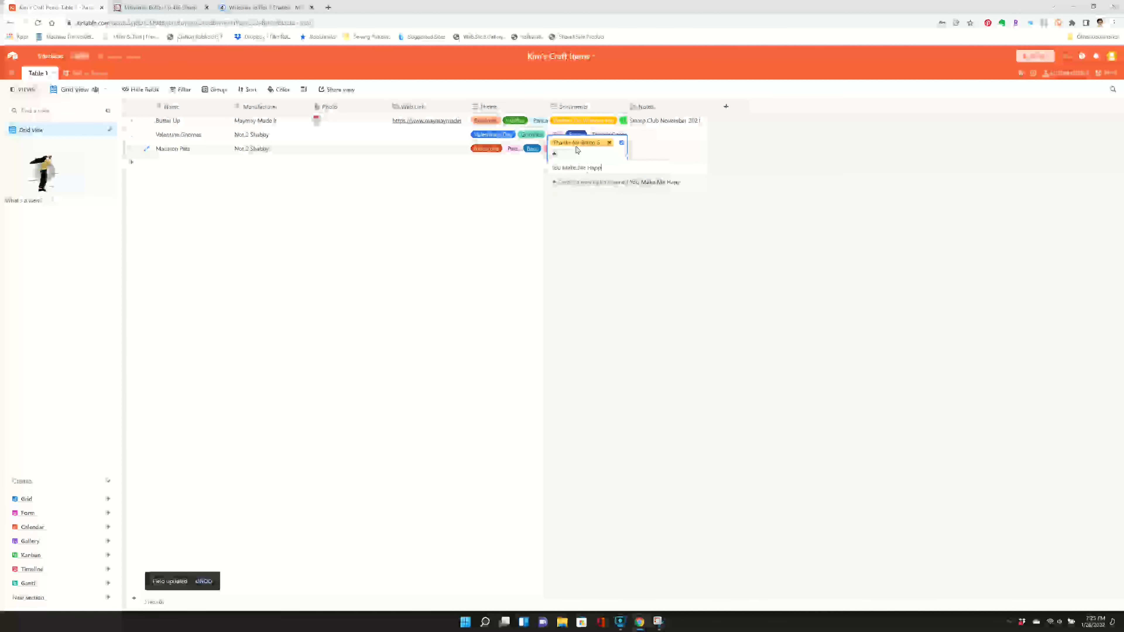
{"action": "type", "text": "y!"}
{"action": "key", "text": "Return"}
{"action": "type", "text": "Hi"}
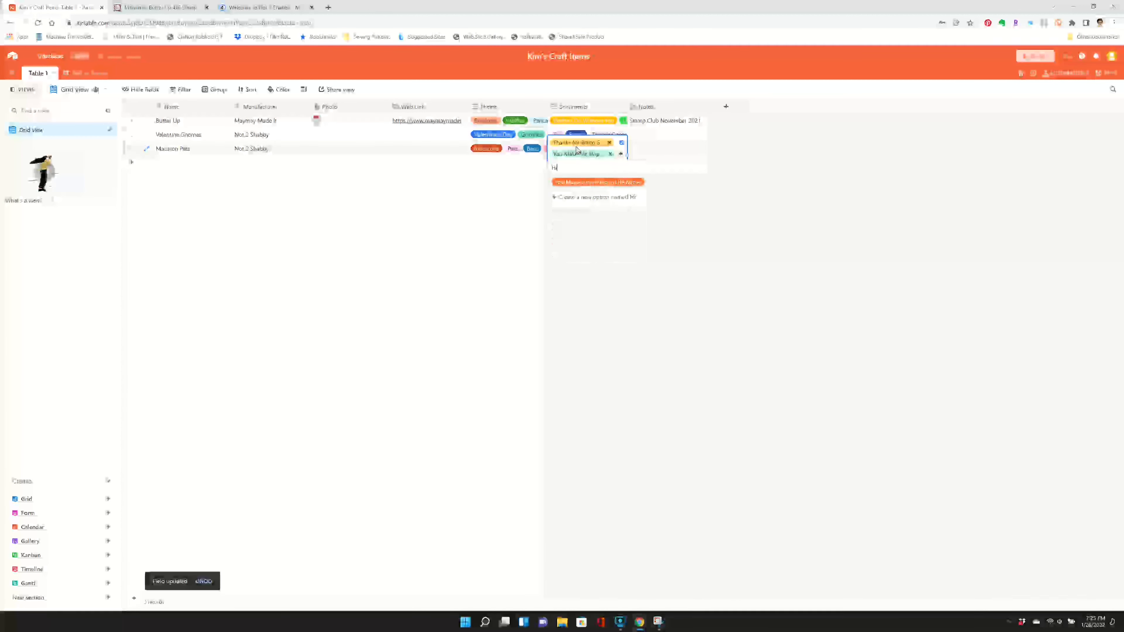
{"action": "key", "text": "Escape"}
- Enter the note "Stamp Club January 2022" for the Macaron Pets record and add an empty fourth record
{"action": "key", "text": "Tab"}
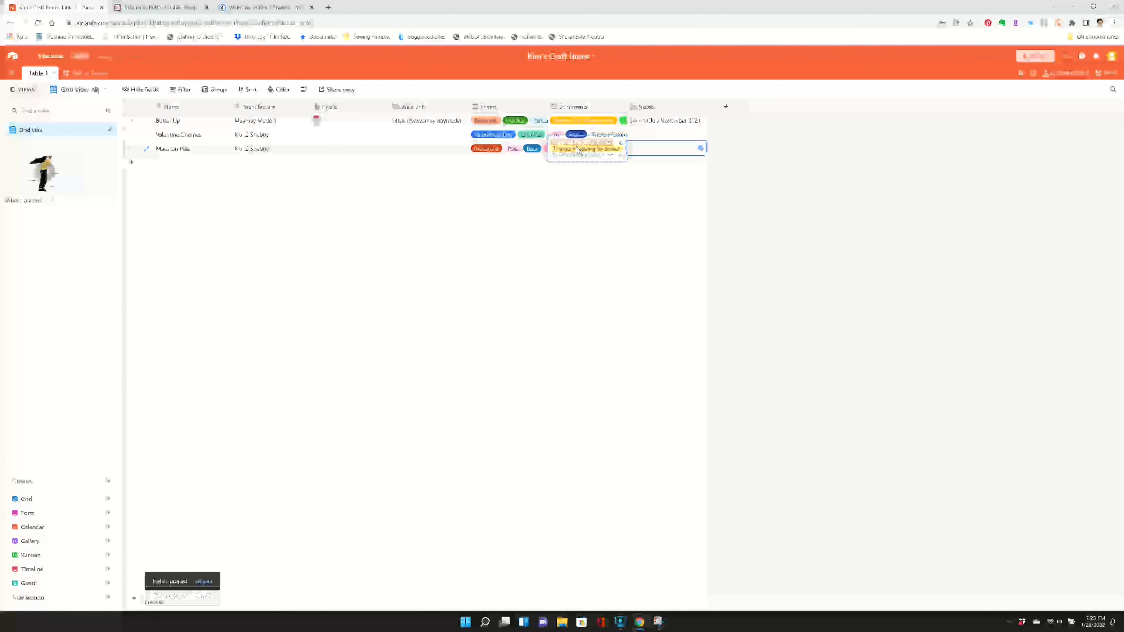
{"action": "type", "text": "Stamp Club"}
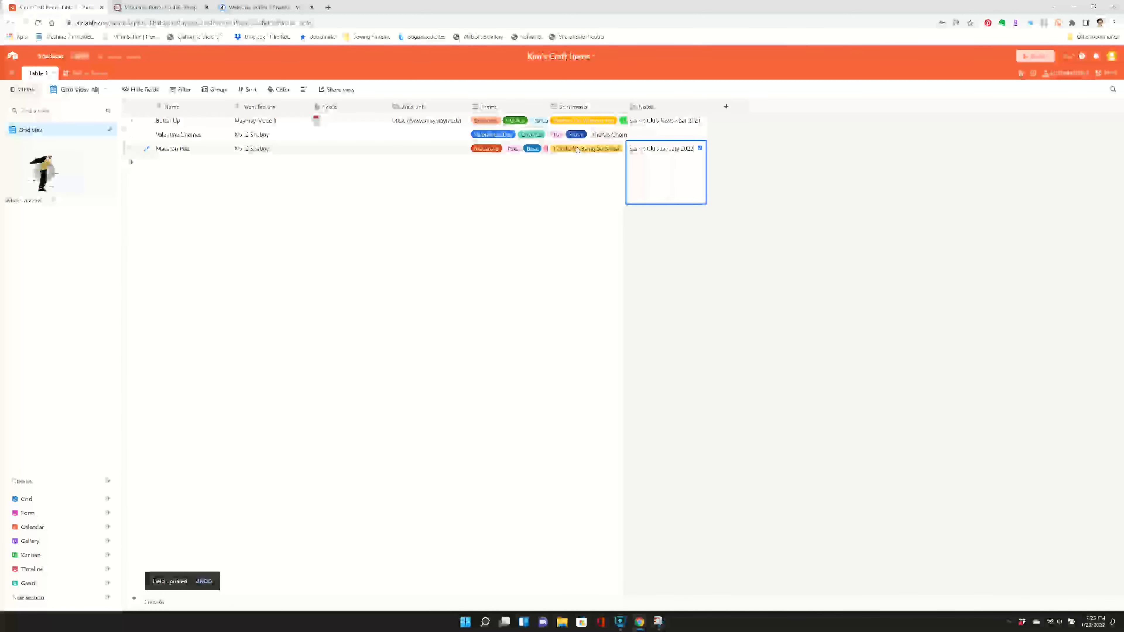
{"action": "type", "text": " January 2022"}
{"action": "key", "text": "Return"}
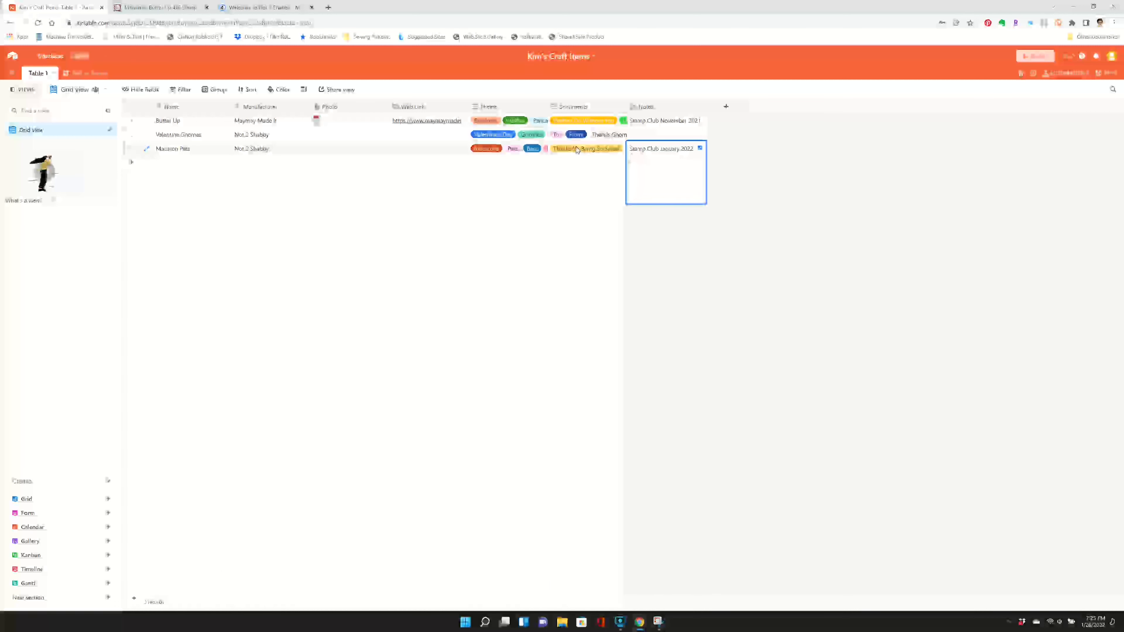
{"action": "left_click", "coordinate": [171, 167]}
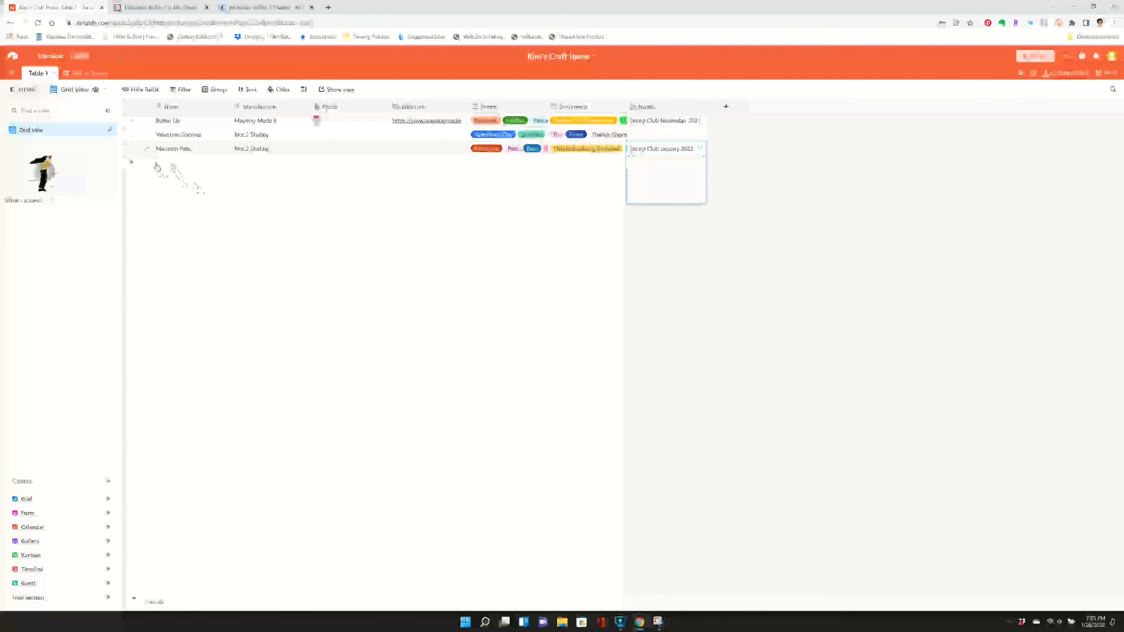
{"action": "left_click", "coordinate": [157, 165]}
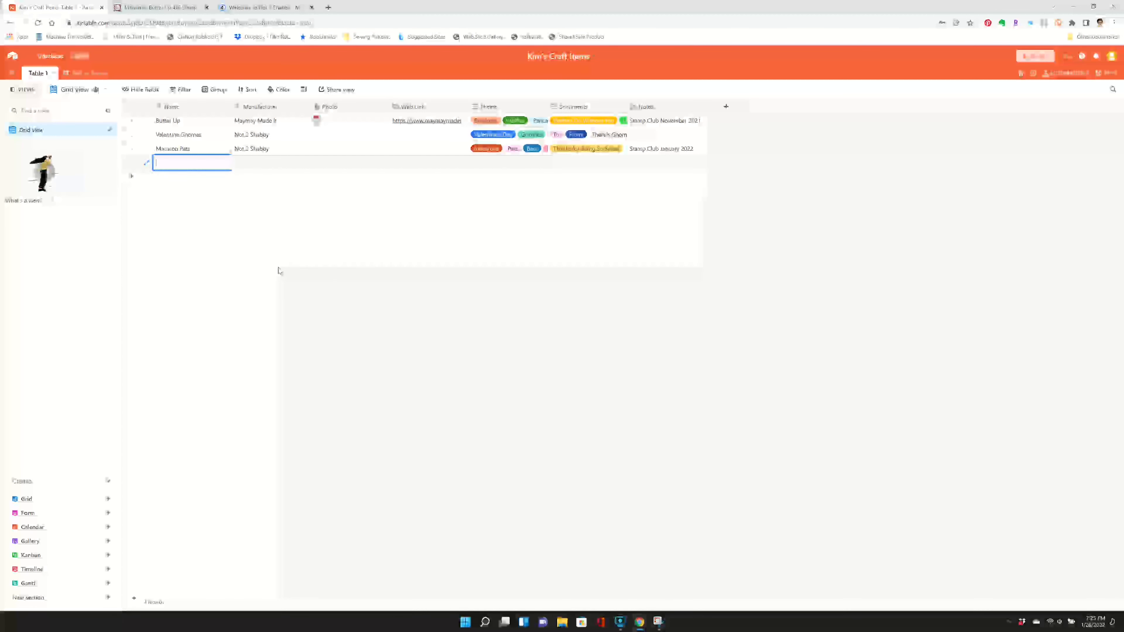
- Rename the table as Stamps
{"action": "left_click", "coordinate": [52, 73]}
{"action": "left_click", "coordinate": [86, 95]}
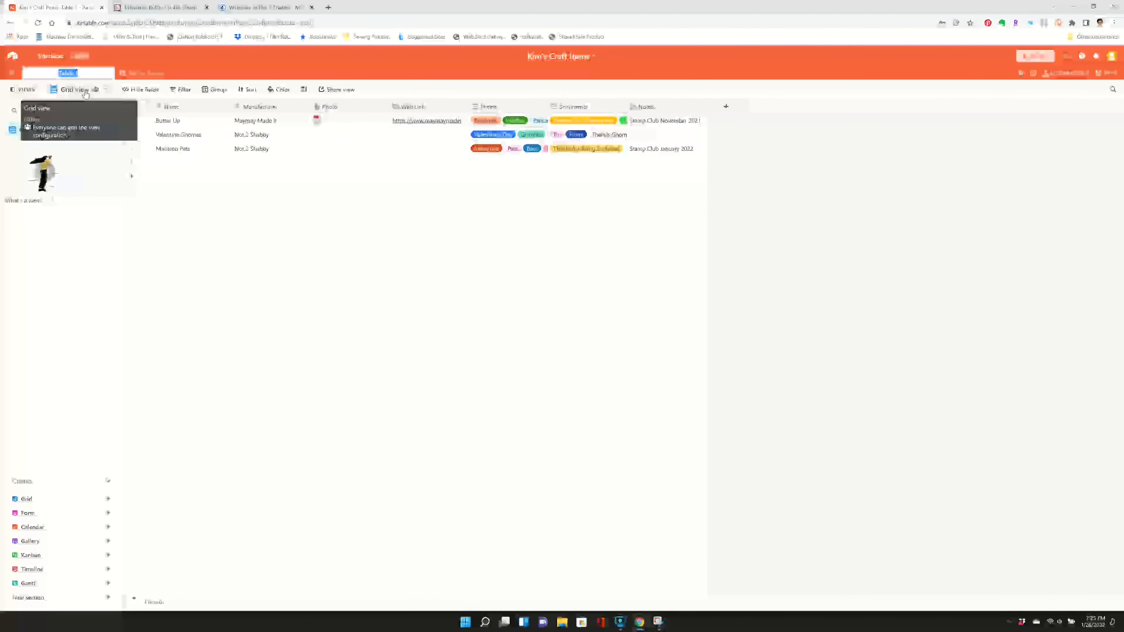
{"action": "type", "text": "Stamps"}
{"action": "key", "text": "Return"}
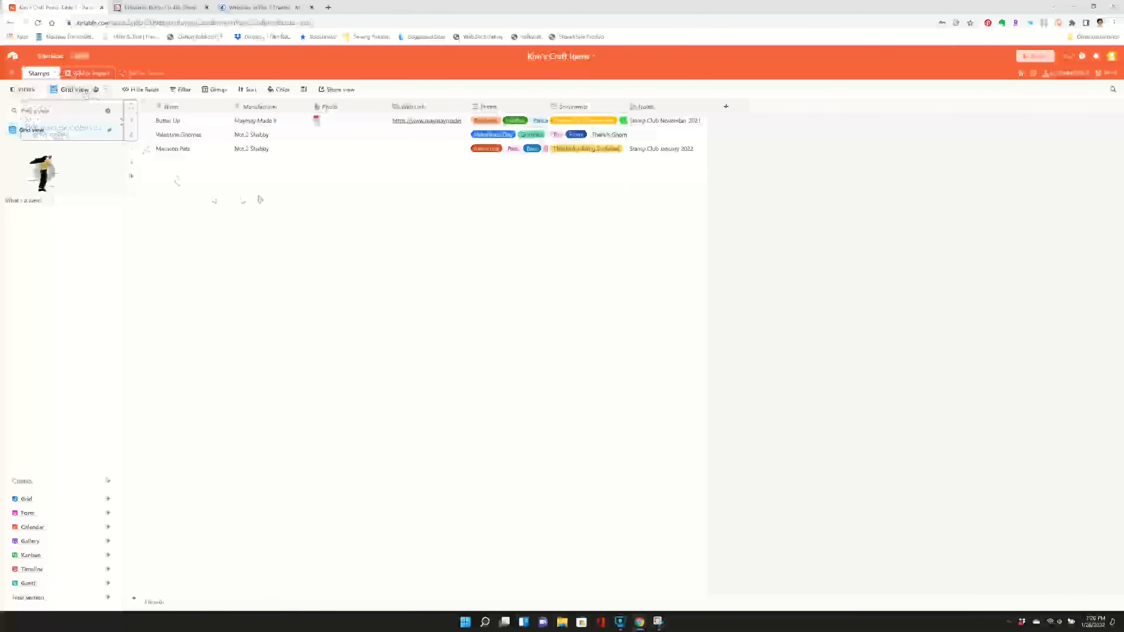
- Create a new empty table in the base and name it Dies
{"action": "left_click", "coordinate": [70, 74]}
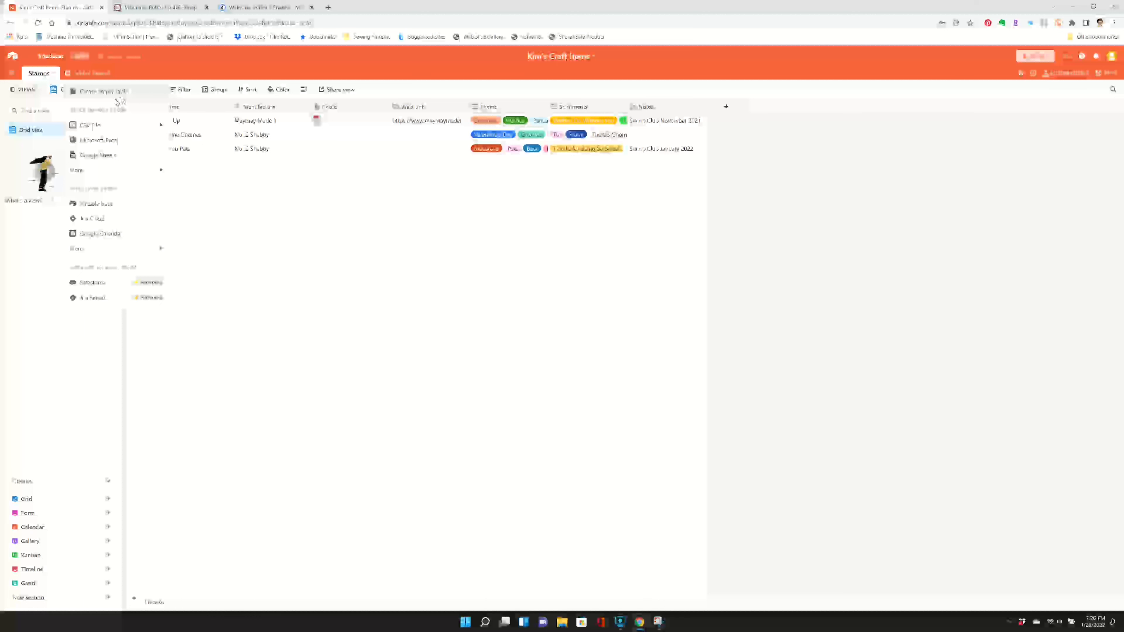
{"action": "mouse_move", "coordinate": [78, 173]}
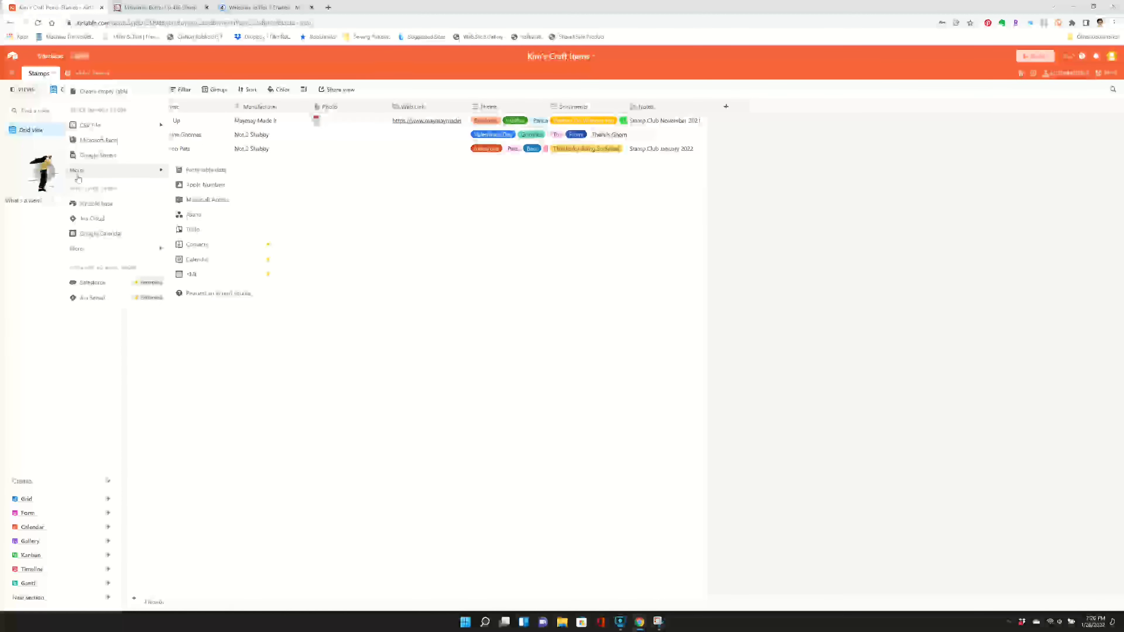
{"action": "mouse_move", "coordinate": [87, 255]}
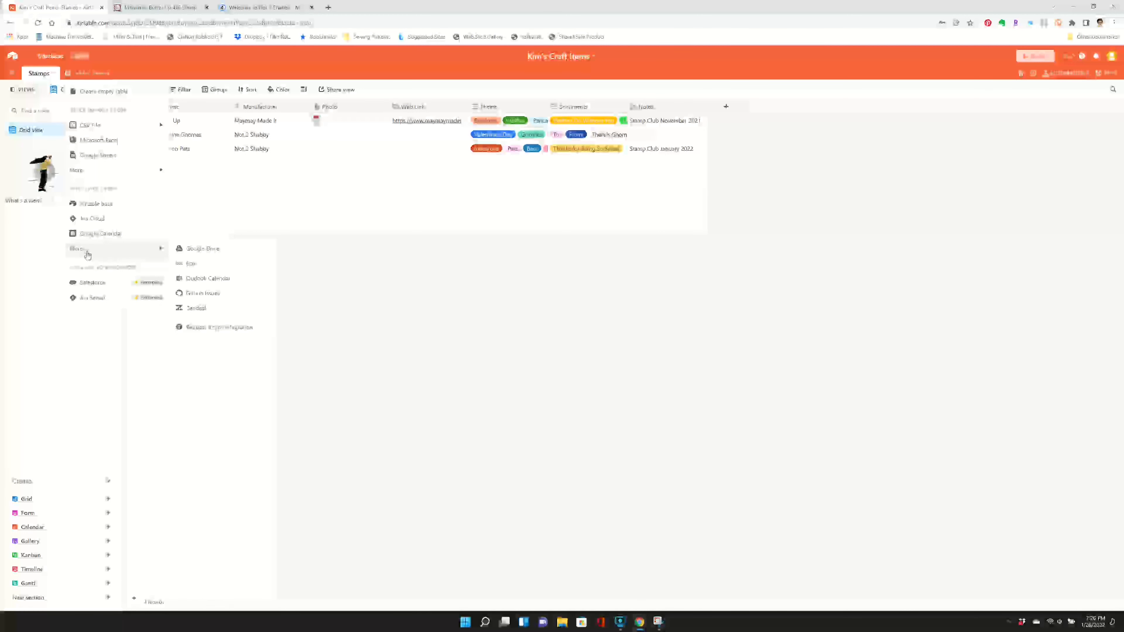
{"action": "left_click", "coordinate": [95, 91]}
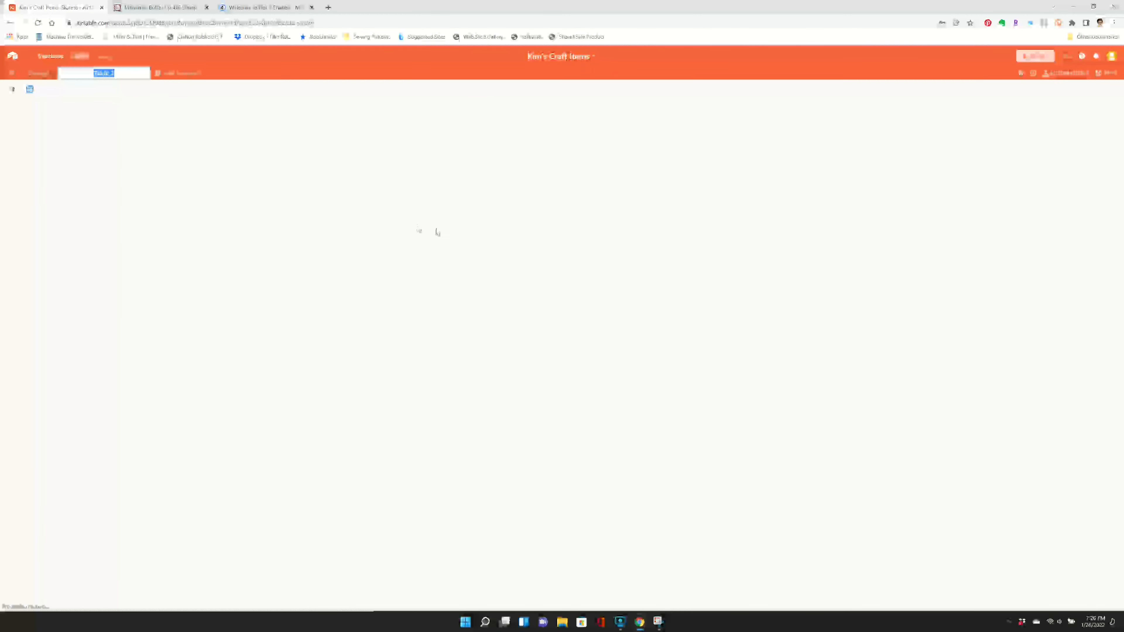
{"action": "type", "text": "Dies"}
{"action": "key", "text": "Return"}
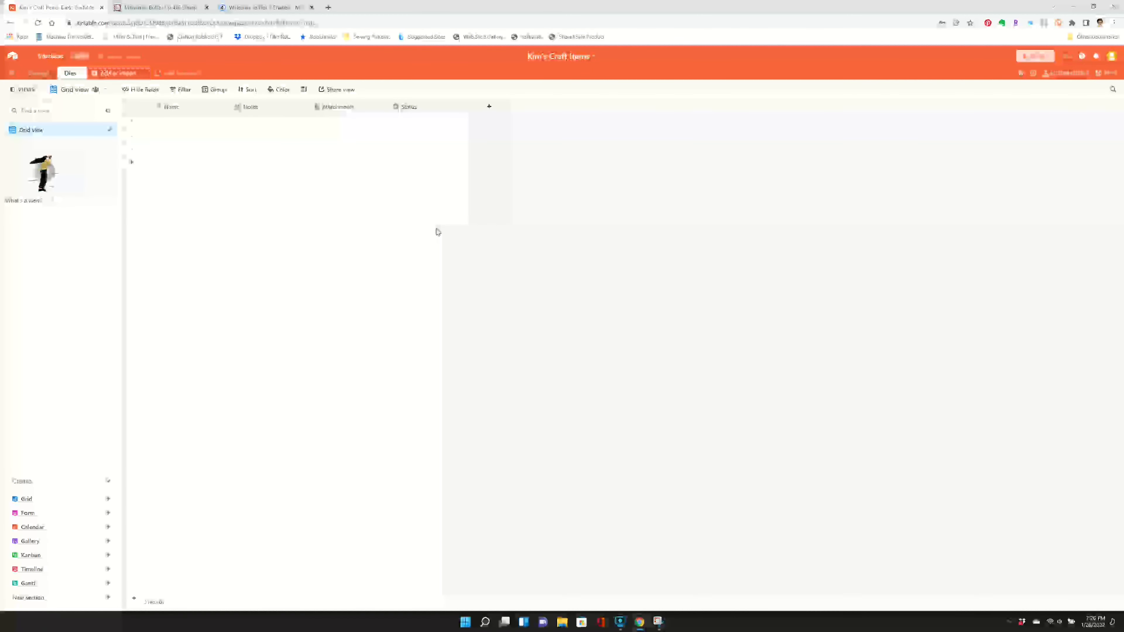
- Insert a single line text field named Manufacturer before the Notes field of the Dies table
{"action": "left_click", "coordinate": [261, 110]}
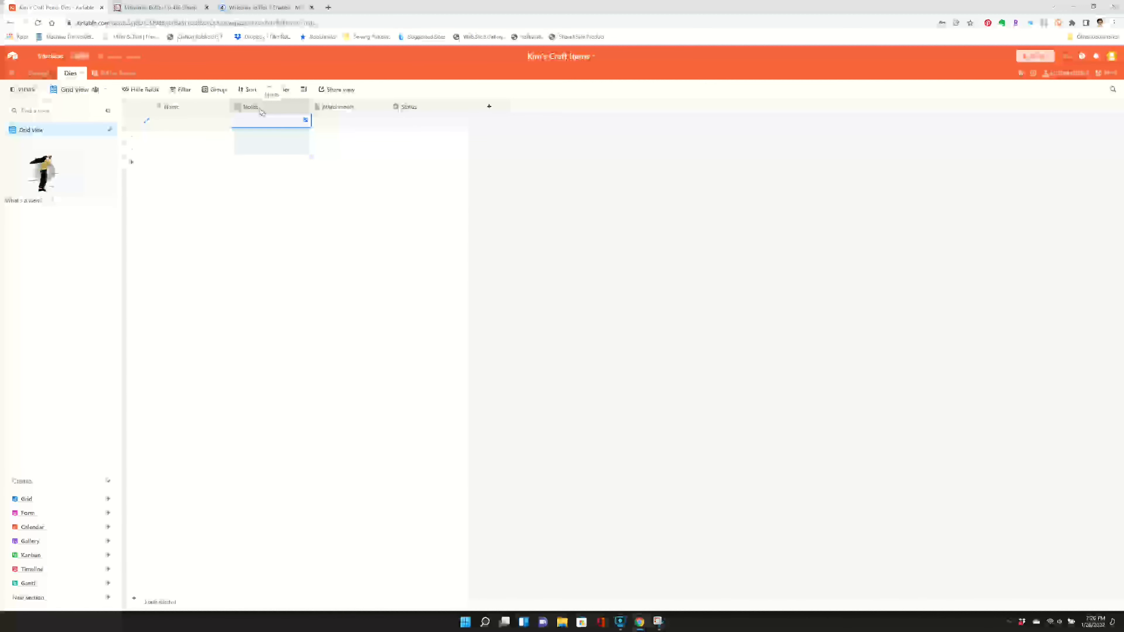
{"action": "right_click", "coordinate": [261, 112]}
{"action": "left_click", "coordinate": [265, 119]}
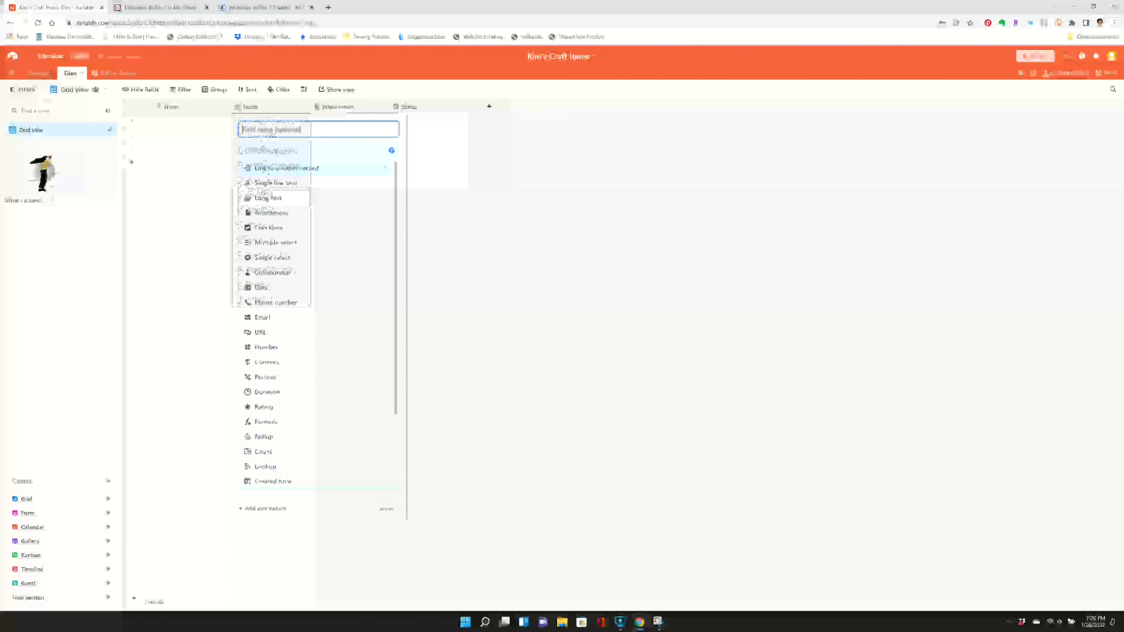
{"action": "type", "text": "Manufactur"}
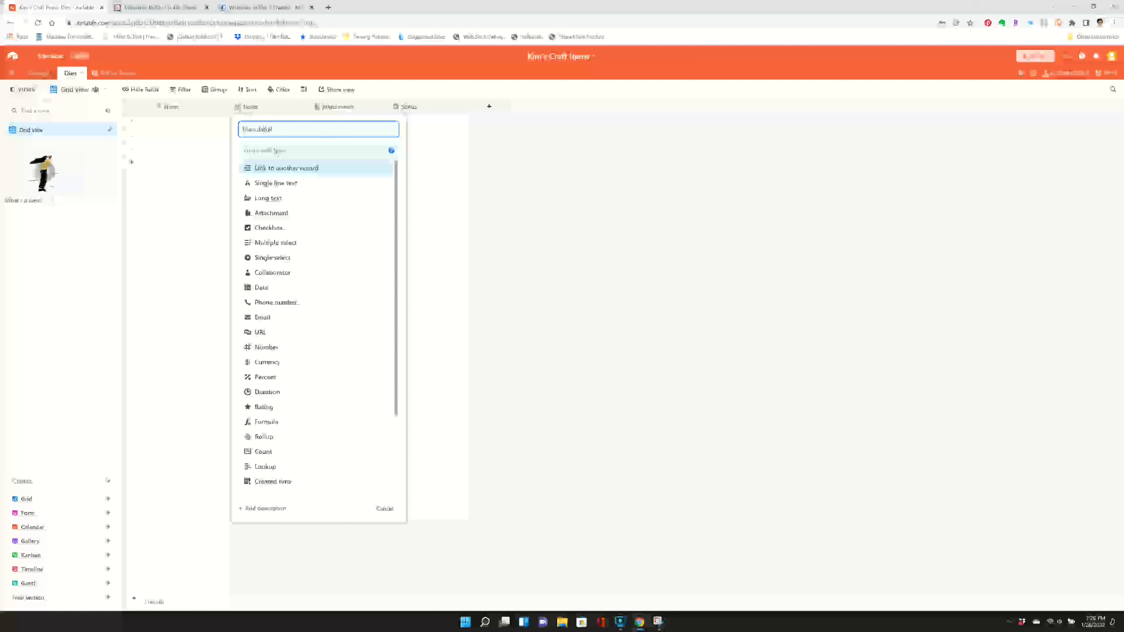
{"action": "key", "text": "BackSpace"}
{"action": "key", "text": "BackSpace"}
{"action": "key", "text": "BackSpace"}
{"action": "type", "text": "turer"}
{"action": "left_click", "coordinate": [279, 184]}
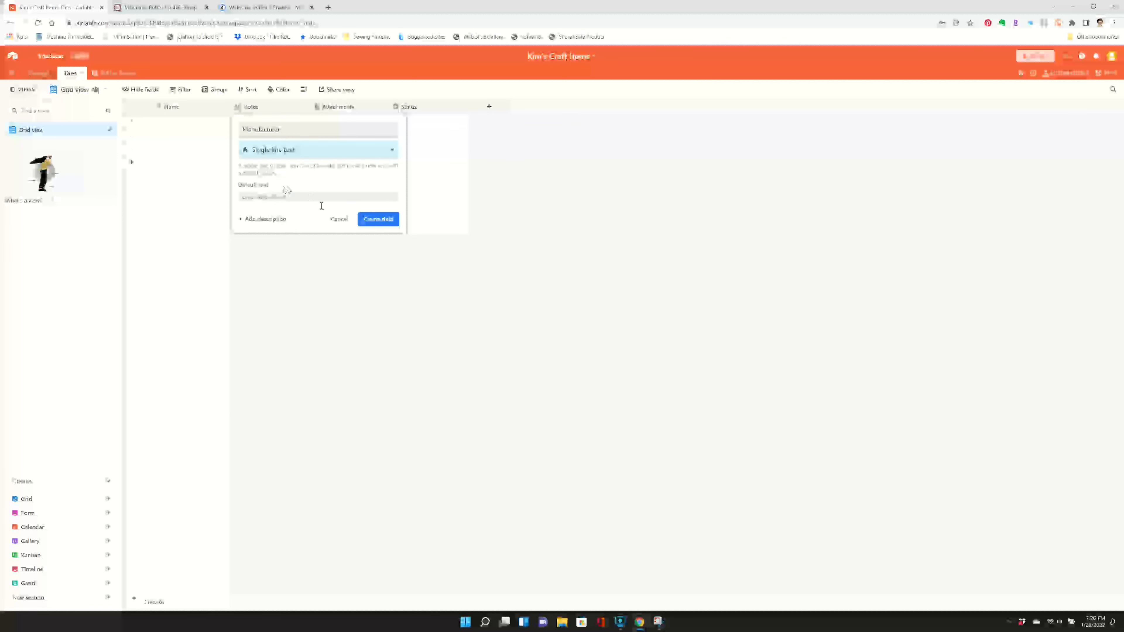
{"action": "left_click", "coordinate": [376, 218]}
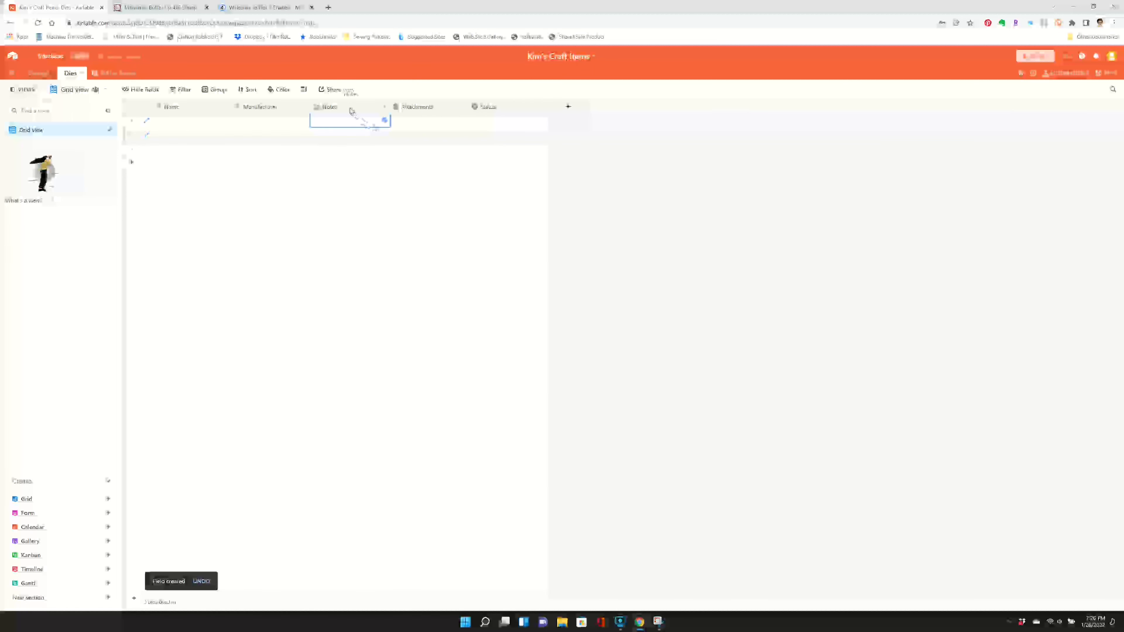
- Insert an attachment field named Photo before the Notes field of the Dies table
{"action": "right_click", "coordinate": [351, 108]}
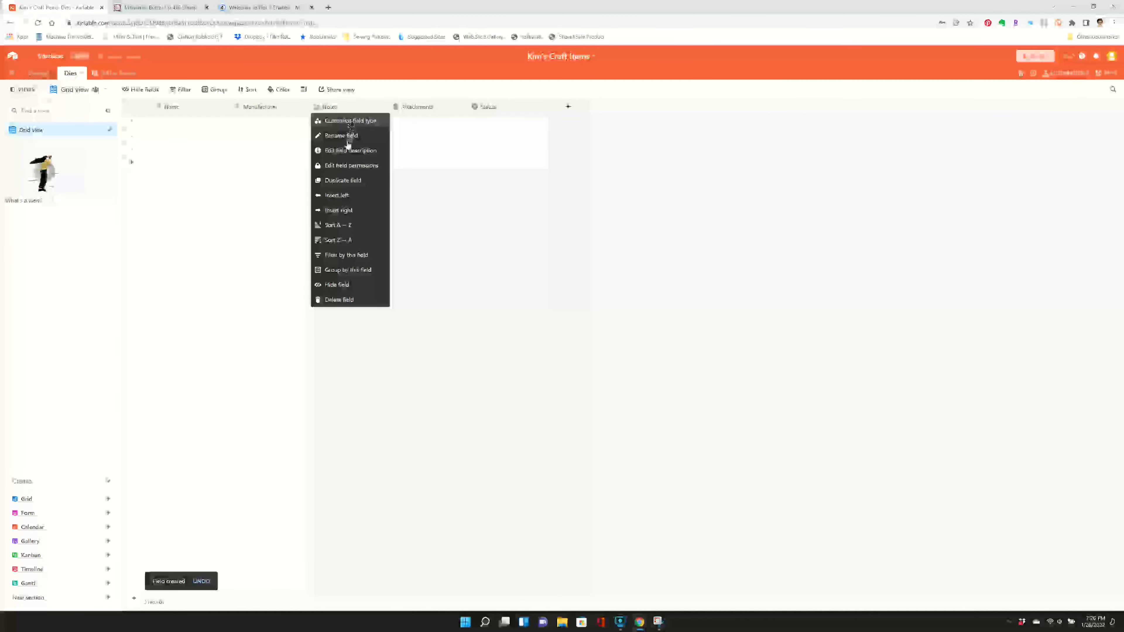
{"action": "left_click", "coordinate": [340, 196]}
{"action": "type", "text": "P"}
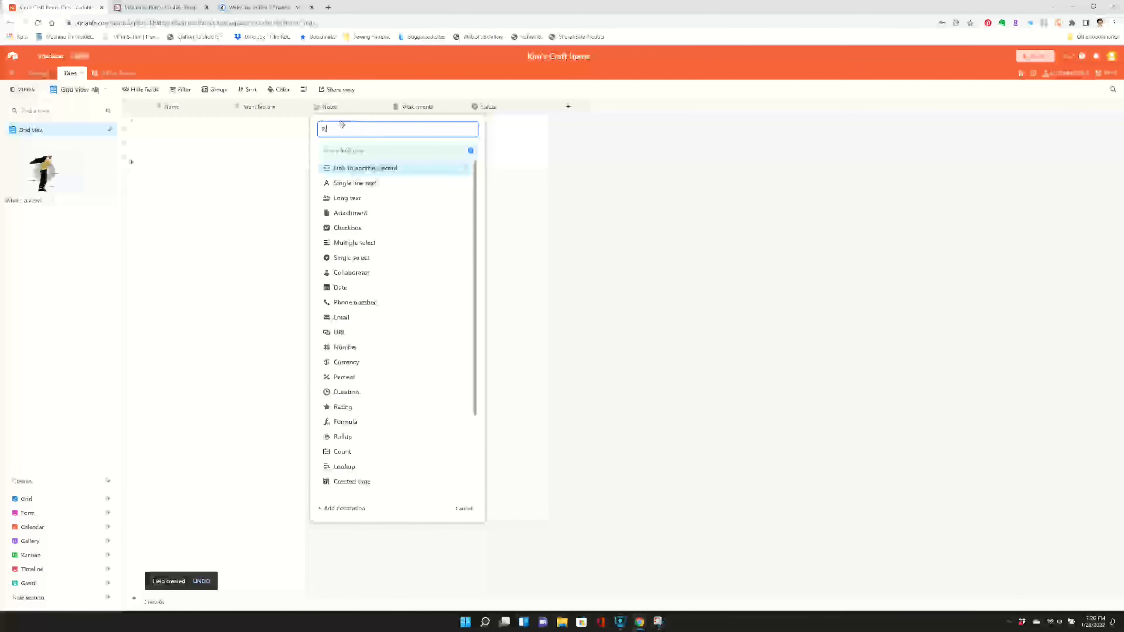
{"action": "type", "text": "hoto"}
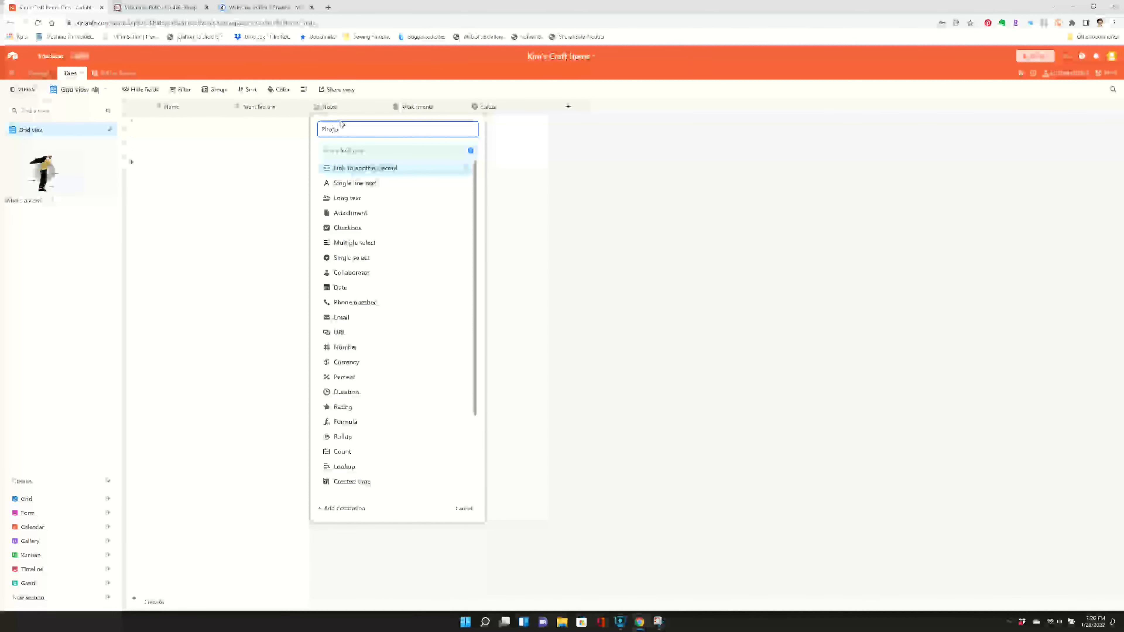
{"action": "left_click", "coordinate": [349, 213]}
{"action": "left_click", "coordinate": [475, 196]}
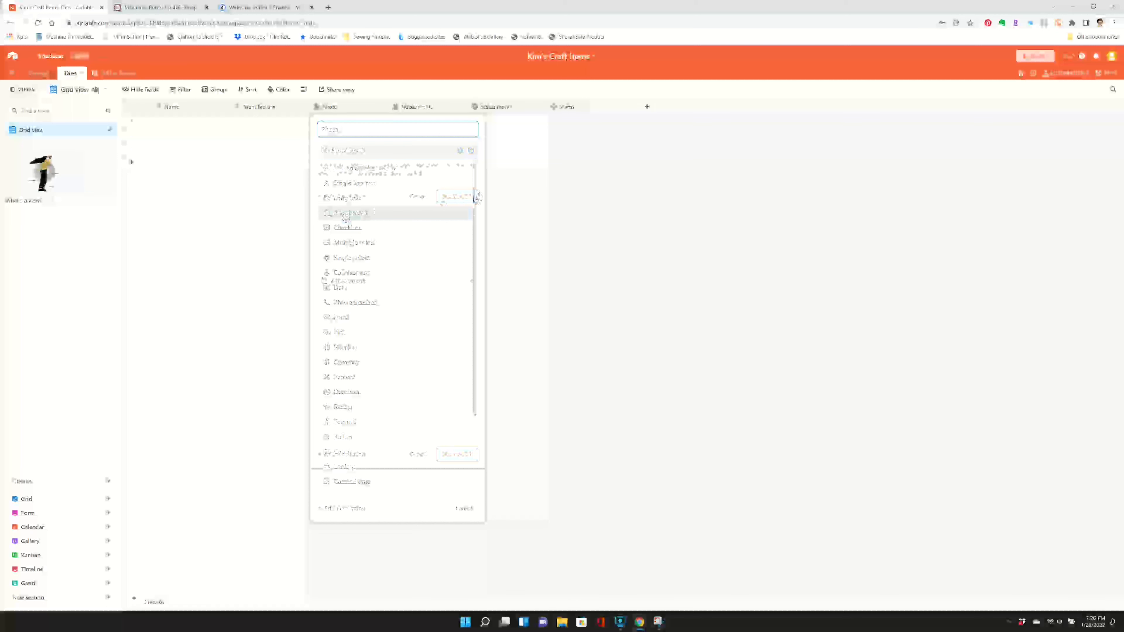
- Delete the default Attachments and Status fields from the Dies table
{"action": "left_click", "coordinate": [411, 111]}
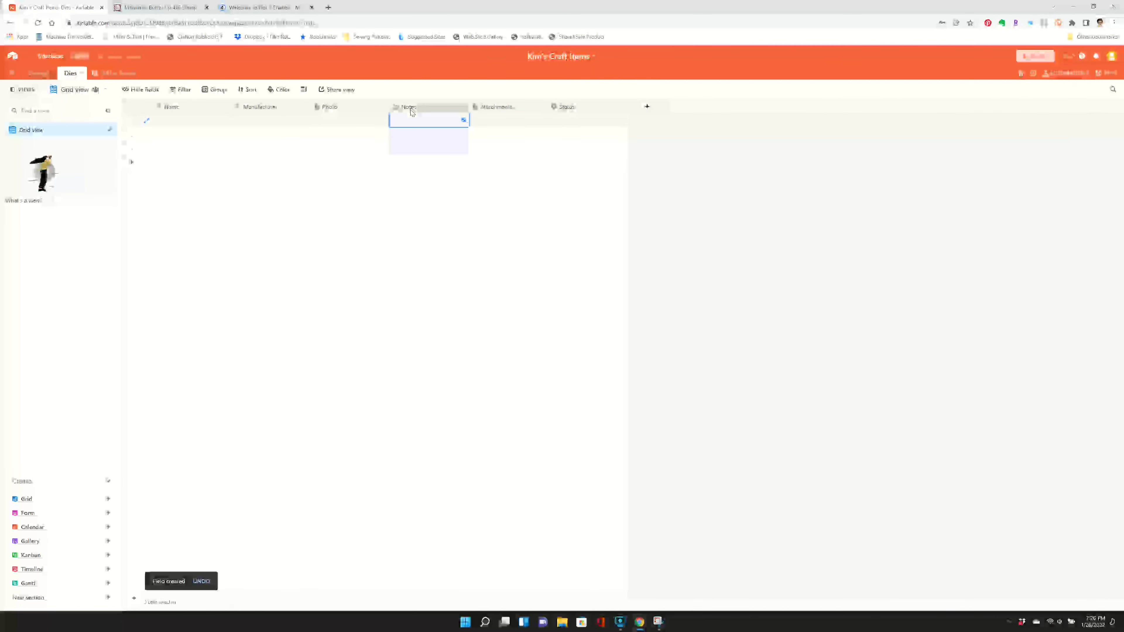
{"action": "left_click", "coordinate": [504, 109]}
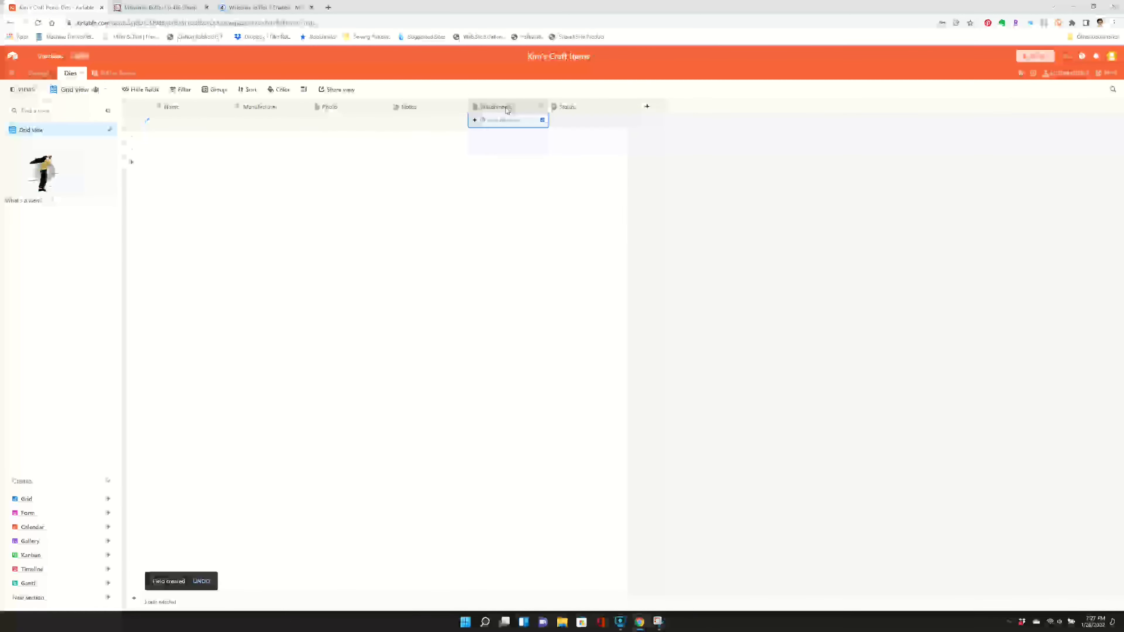
{"action": "right_click", "coordinate": [507, 111]}
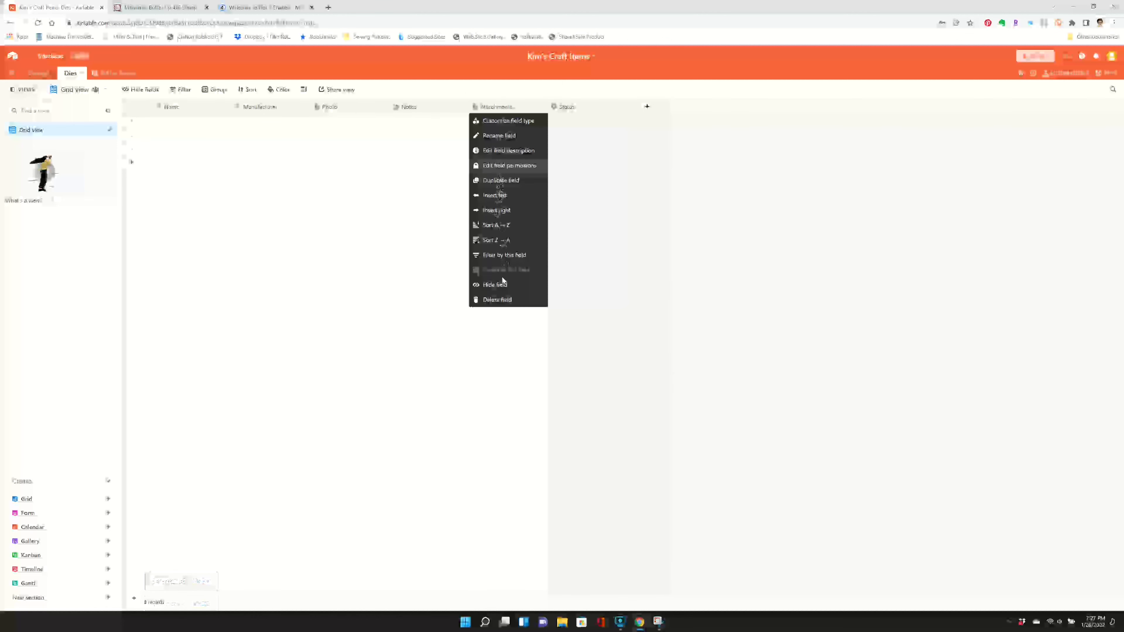
{"action": "left_click", "coordinate": [497, 300]}
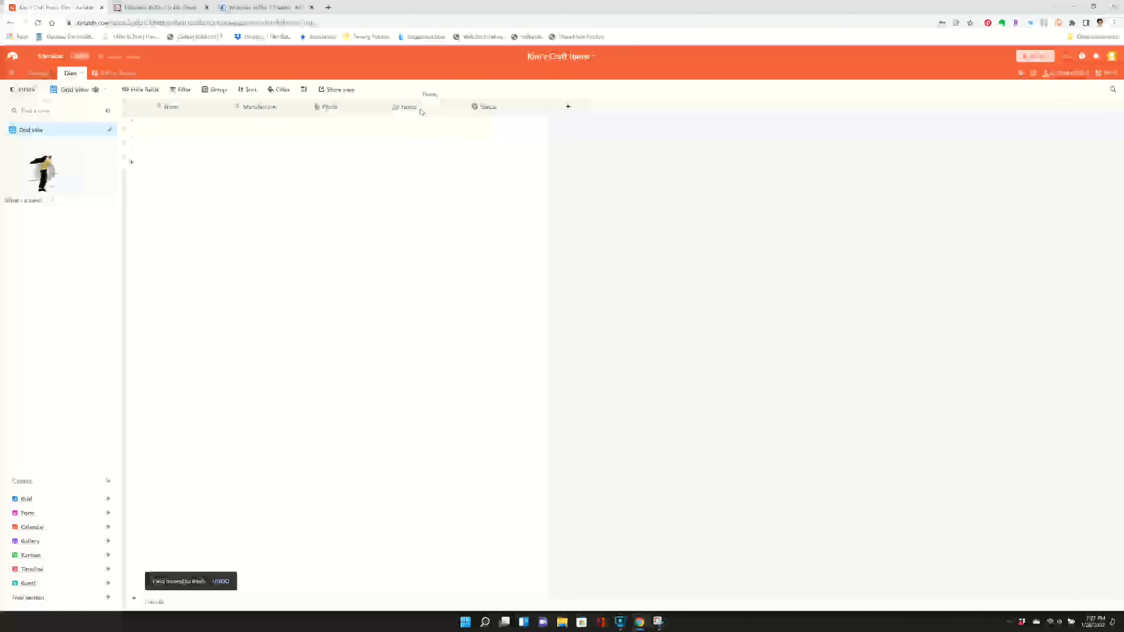
{"action": "right_click", "coordinate": [514, 109]}
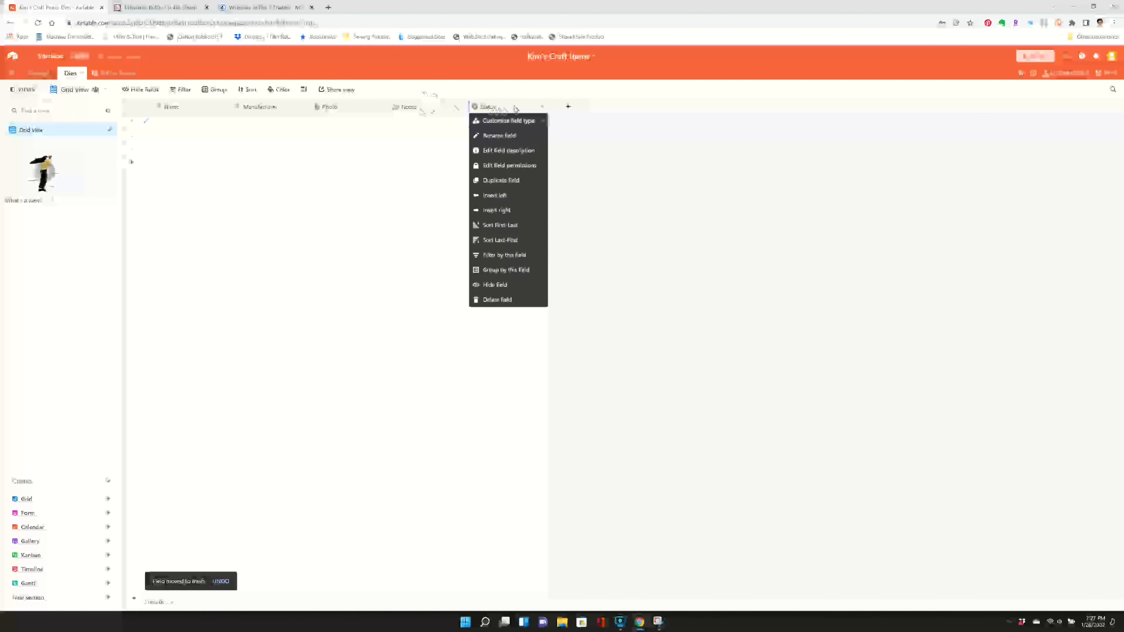
{"action": "left_click", "coordinate": [500, 299]}
- Insert a URL field named Web Link before the Notes field
{"action": "right_click", "coordinate": [416, 108]}
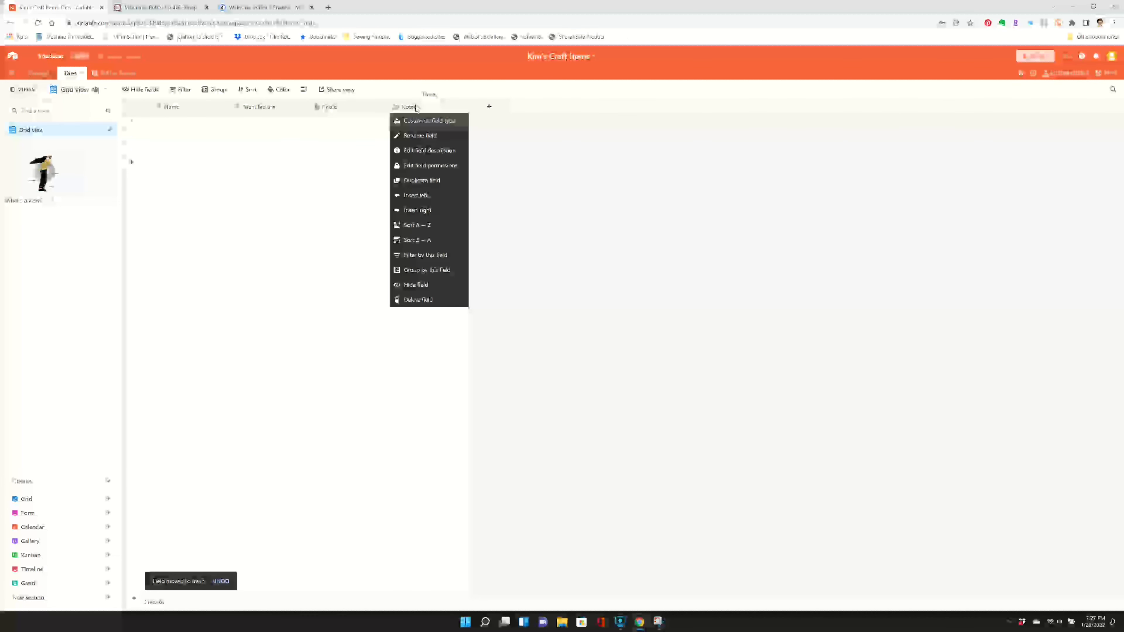
{"action": "left_click", "coordinate": [418, 195]}
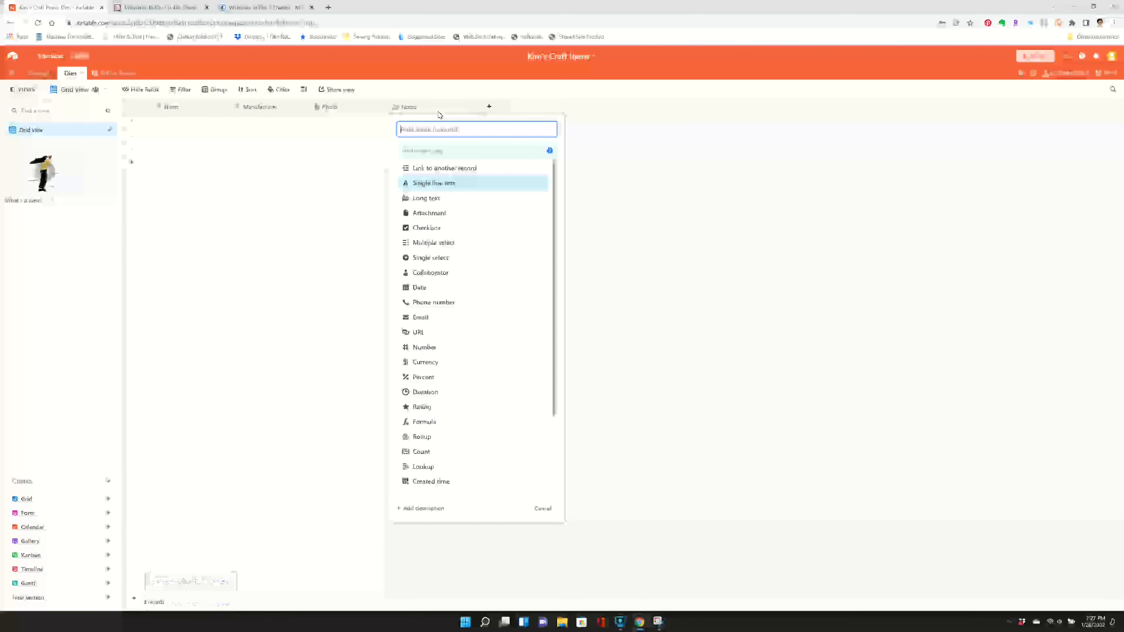
{"action": "type", "text": "Web U"}
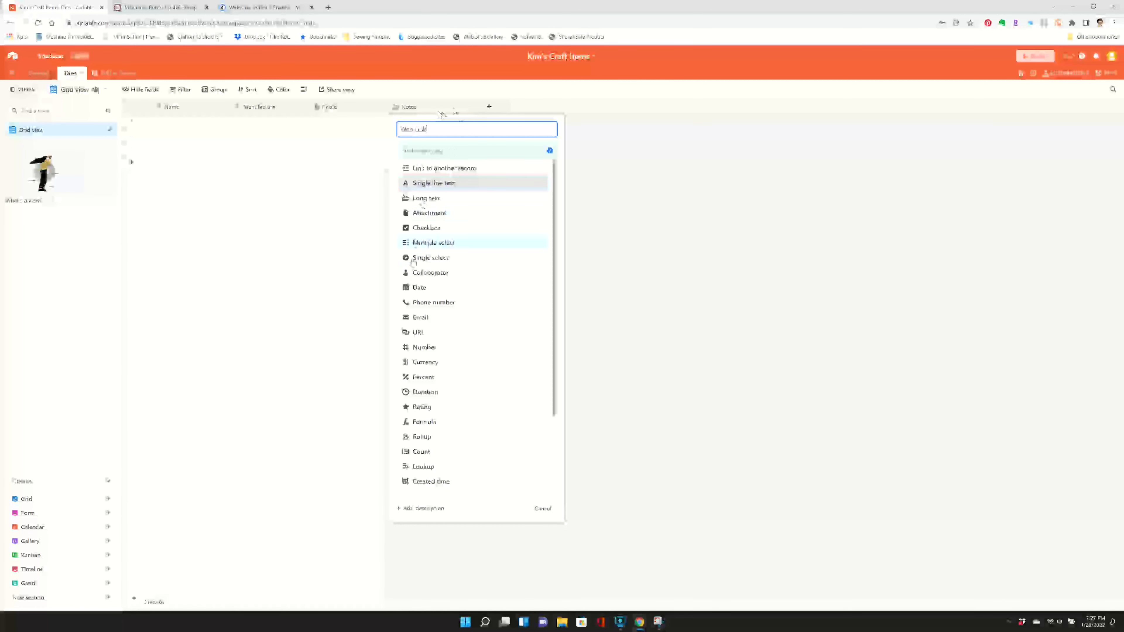
{"action": "type", "text": "ink"}
{"action": "left_click", "coordinate": [418, 332]}
{"action": "left_click", "coordinate": [535, 189]}
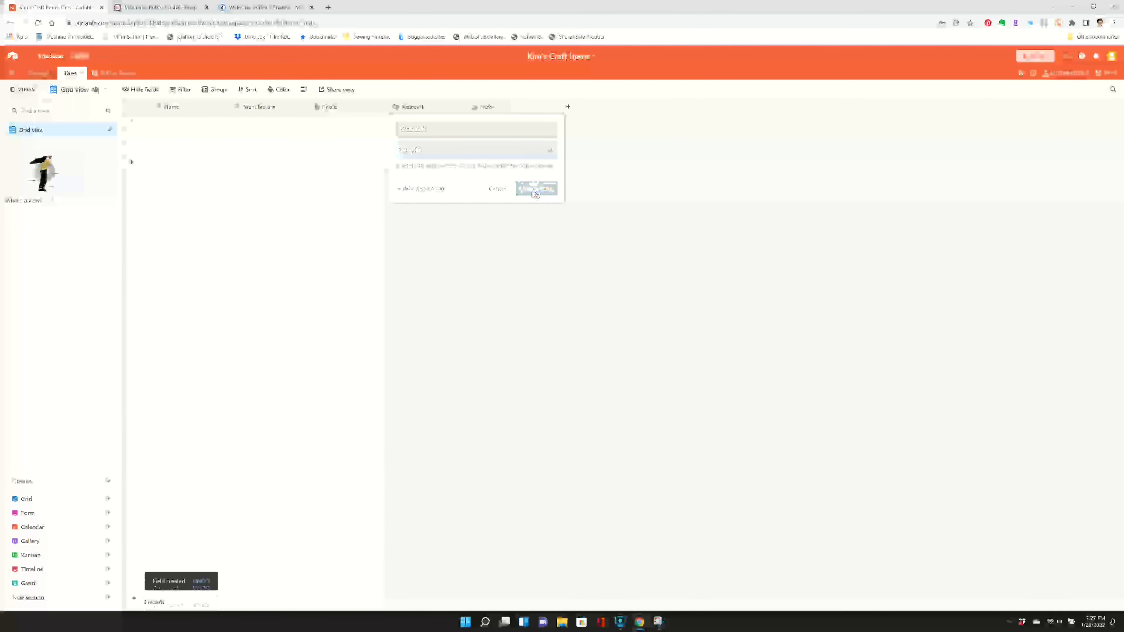
- Insert a multiple select field named Theme before the Notes field
{"action": "left_click", "coordinate": [542, 107]}
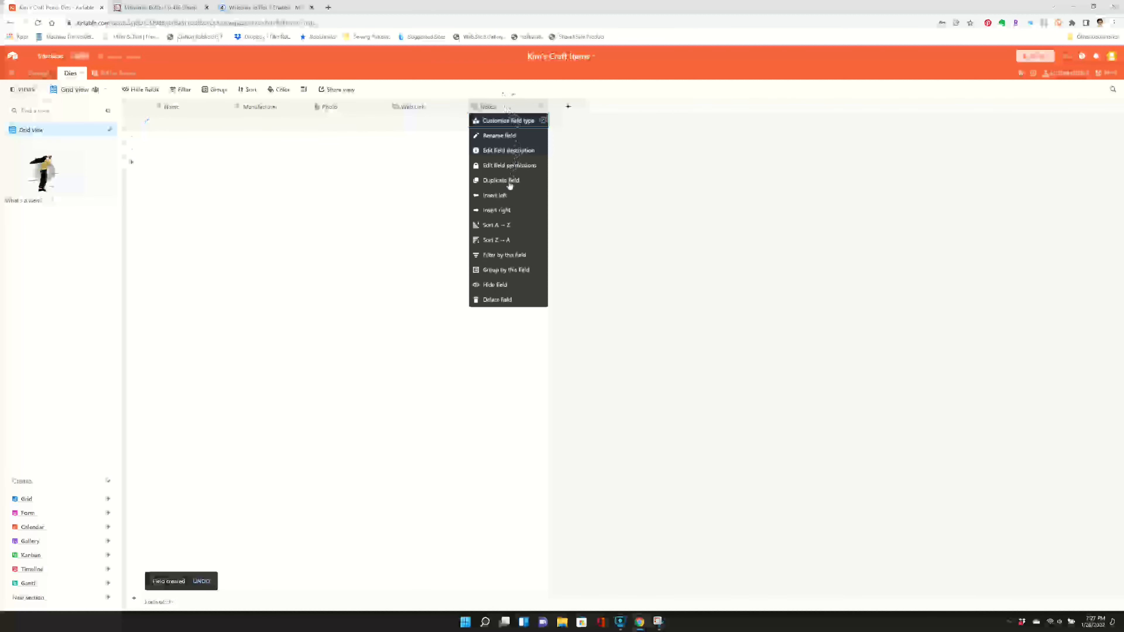
{"action": "left_click", "coordinate": [507, 197]}
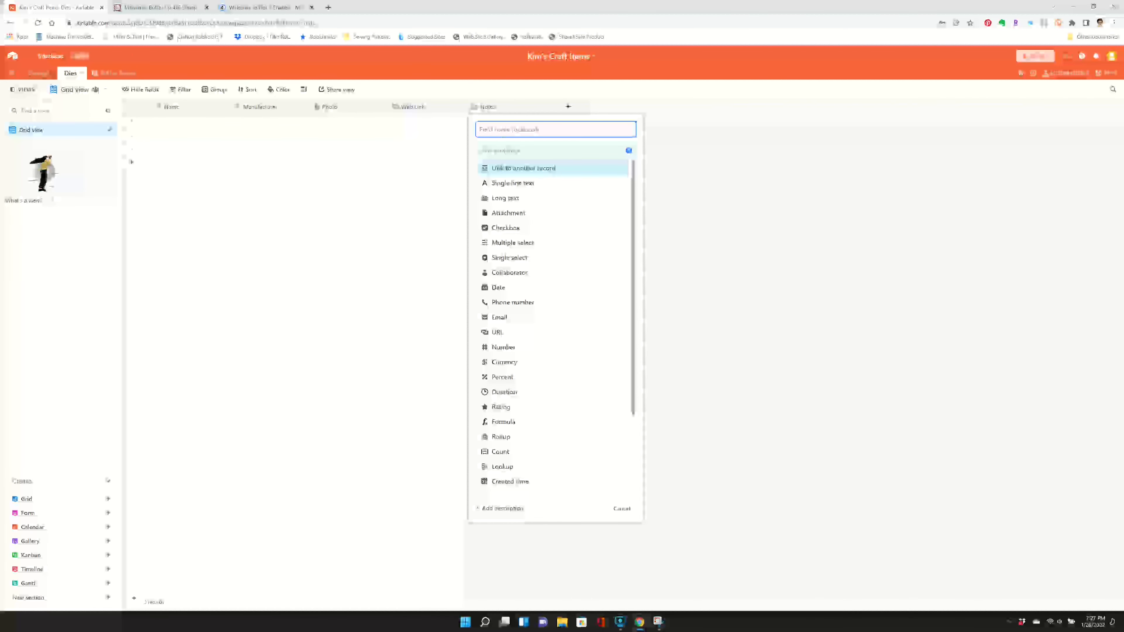
{"action": "type", "text": "Thread"}
{"action": "left_click", "coordinate": [514, 243]}
{"action": "left_click", "coordinate": [632, 250]}
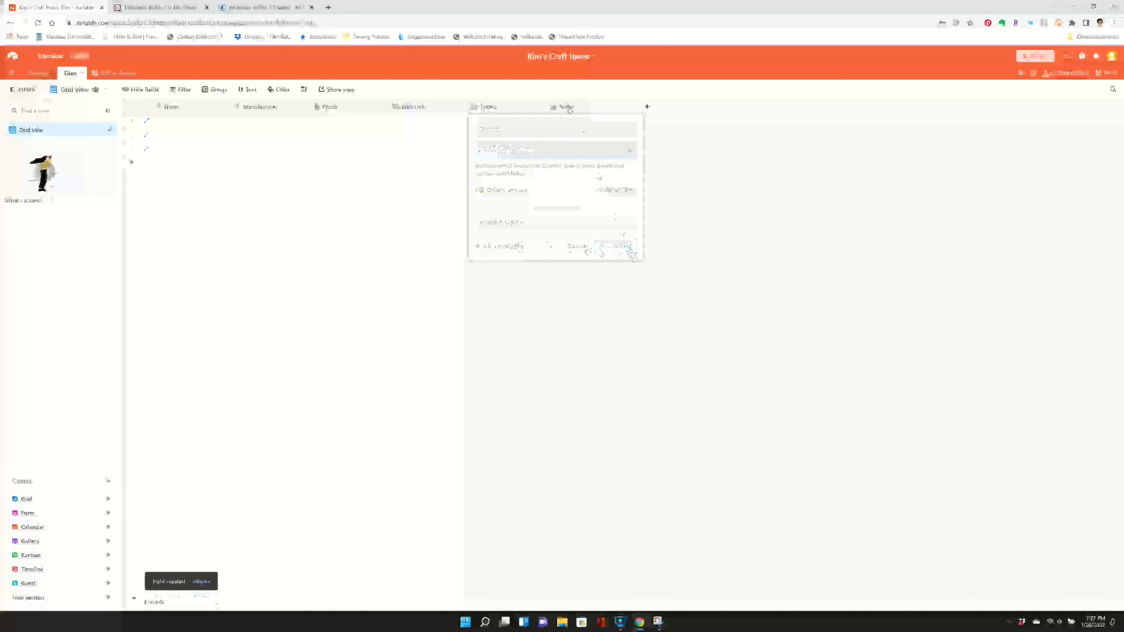
- Insert a multiple select field named Sentiment before the Notes field
{"action": "right_click", "coordinate": [568, 108]}
{"action": "left_click", "coordinate": [571, 195]}
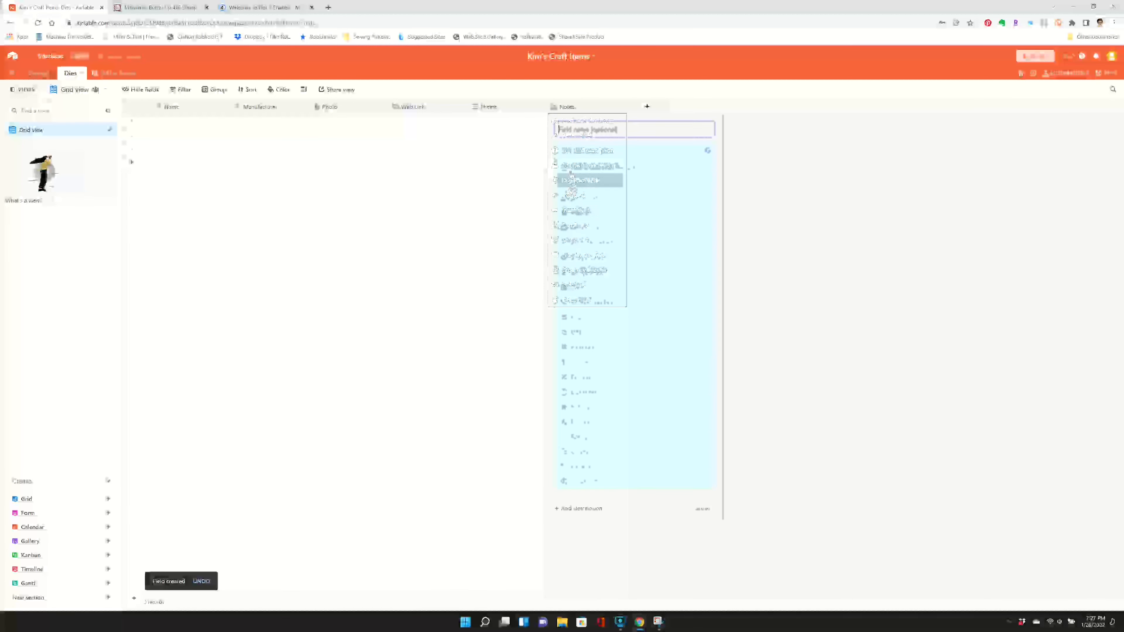
{"action": "type", "text": "Sentiment"}
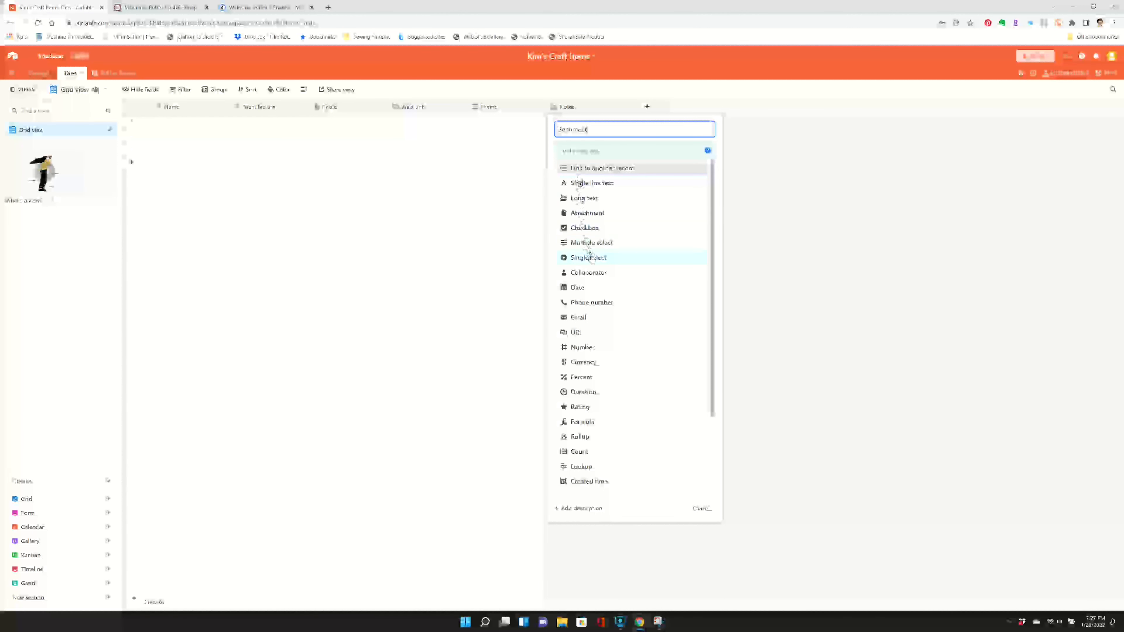
{"action": "left_click", "coordinate": [591, 243]}
{"action": "left_click", "coordinate": [694, 246]}
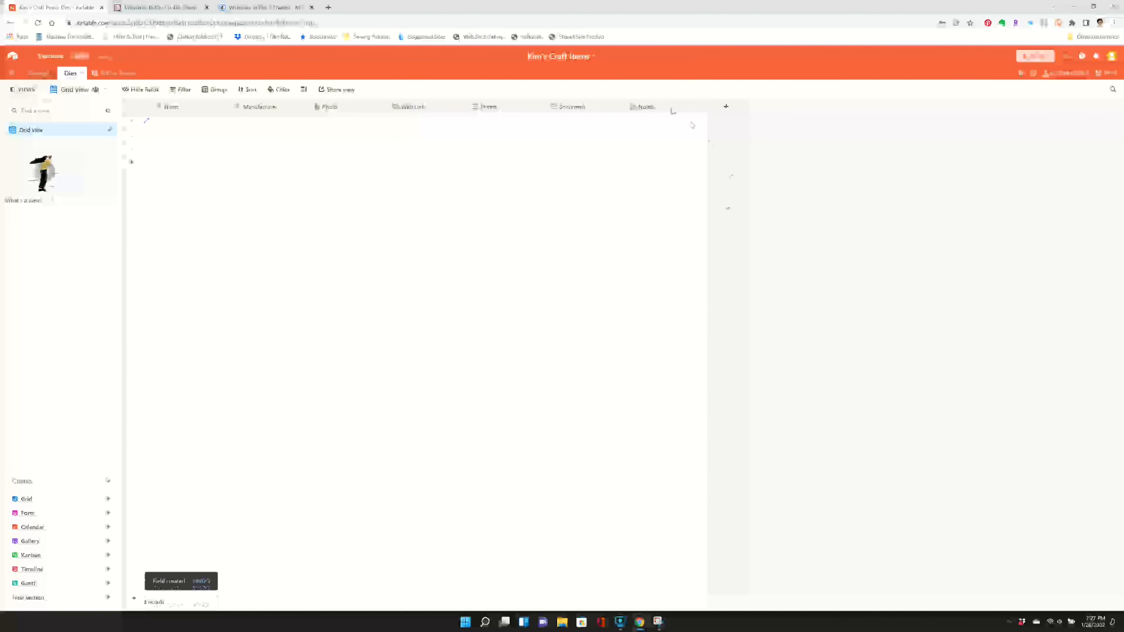
- Insert a Stamp field before Notes that links to records of the Stamps table, and add a lookup of the Name field
{"action": "right_click", "coordinate": [645, 106]}
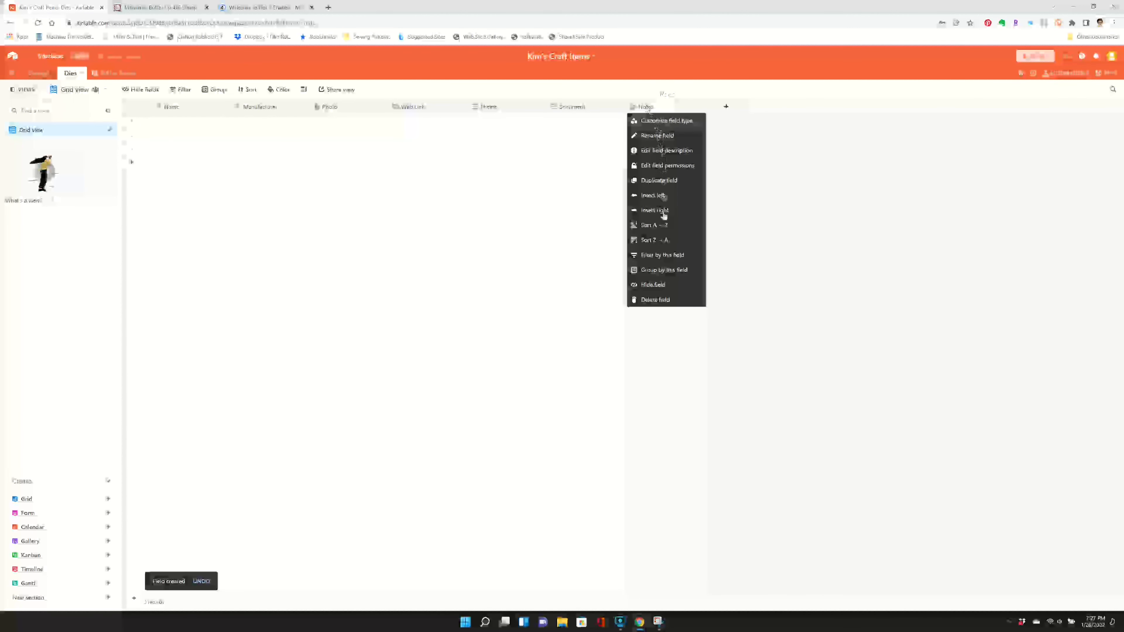
{"action": "left_click", "coordinate": [664, 197]}
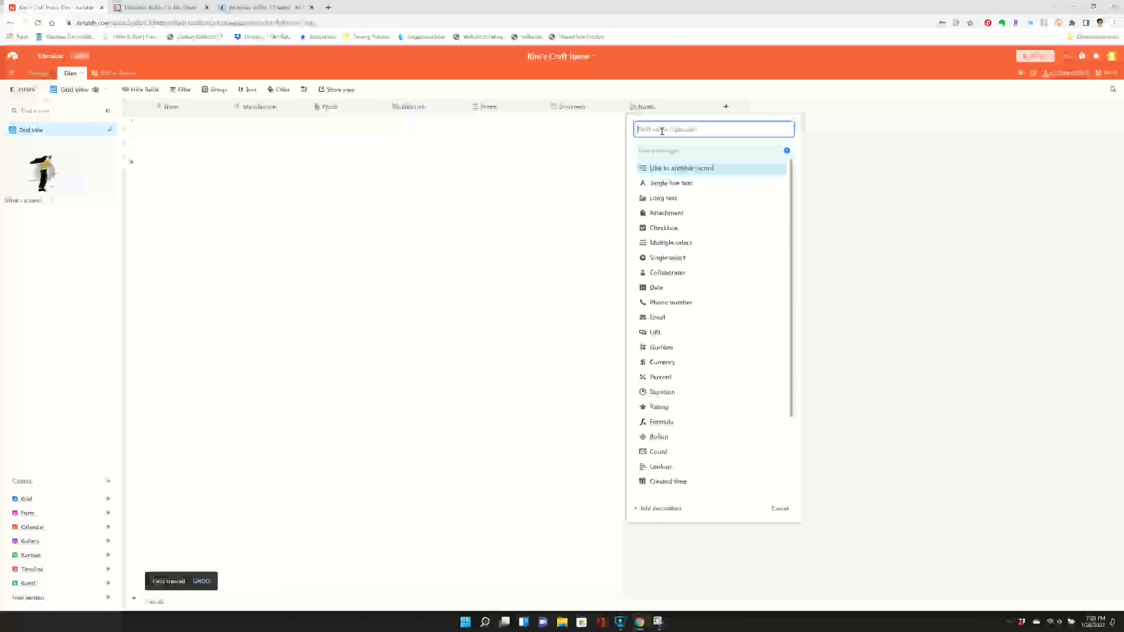
{"action": "type", "text": "Stamp"}
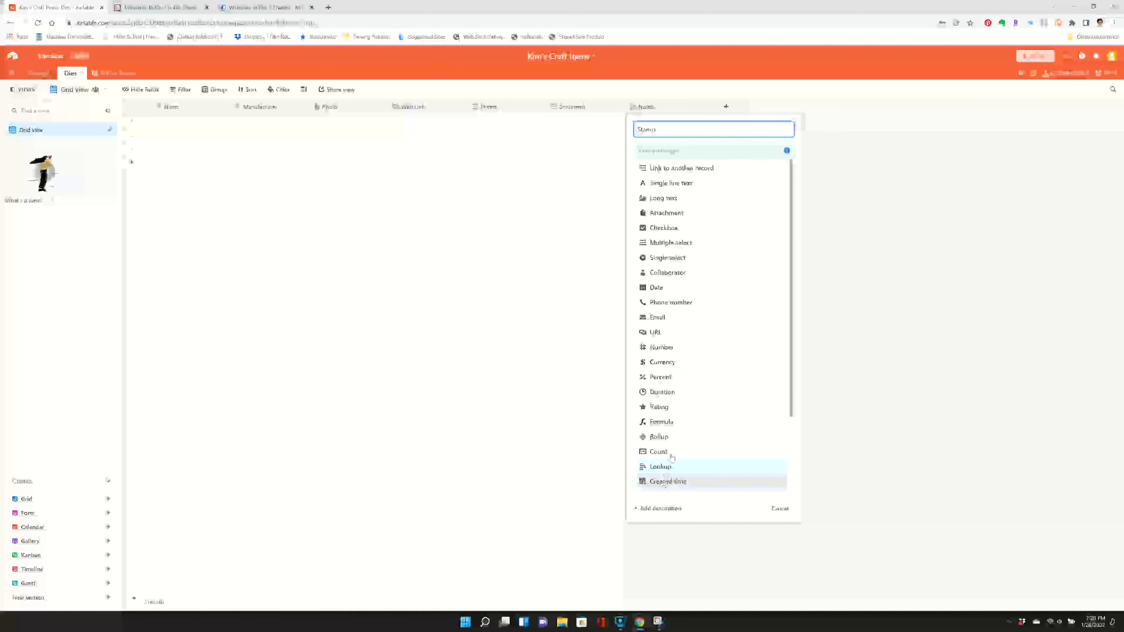
{"action": "scroll", "coordinate": [671, 457], "scroll_direction": "down", "scroll_amount": 2}
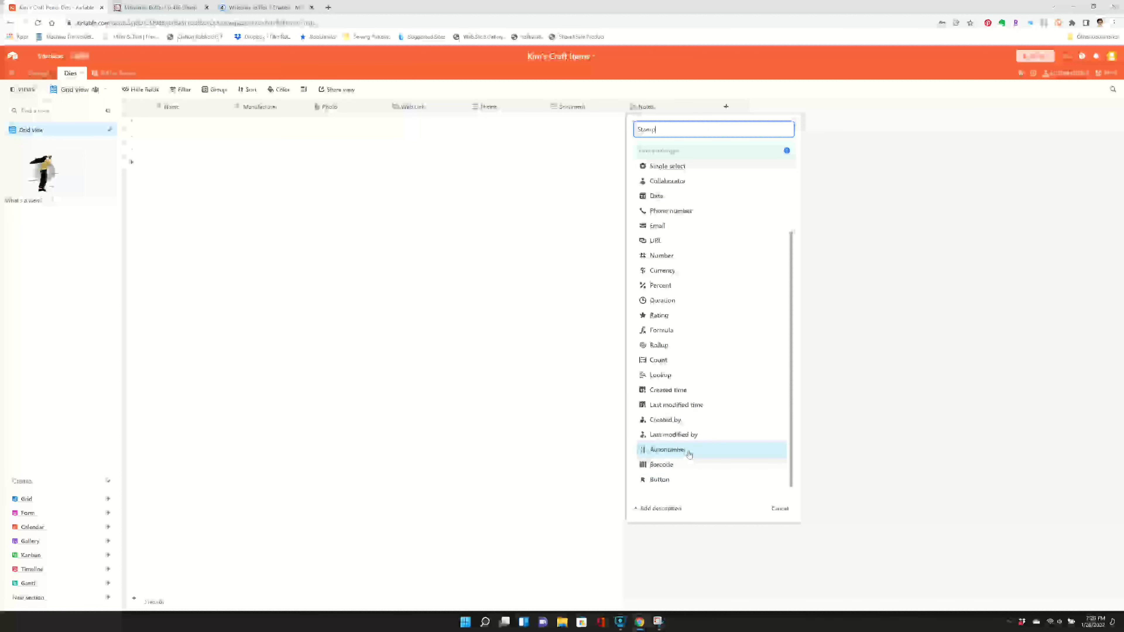
{"action": "scroll", "coordinate": [686, 456], "scroll_direction": "up", "scroll_amount": 3}
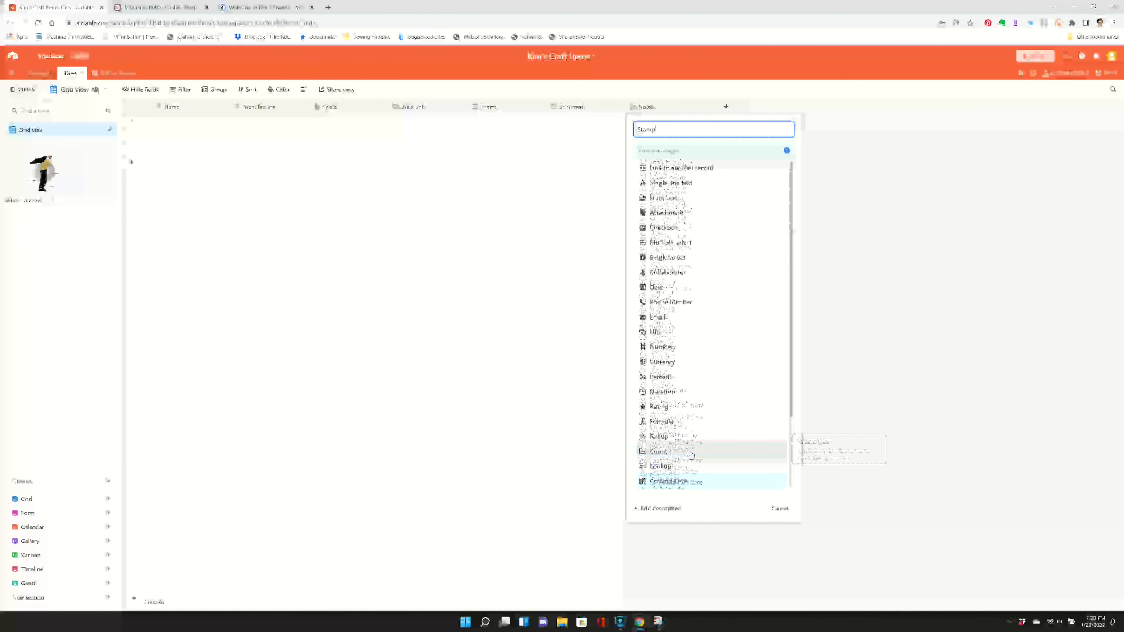
{"action": "left_click", "coordinate": [695, 170]}
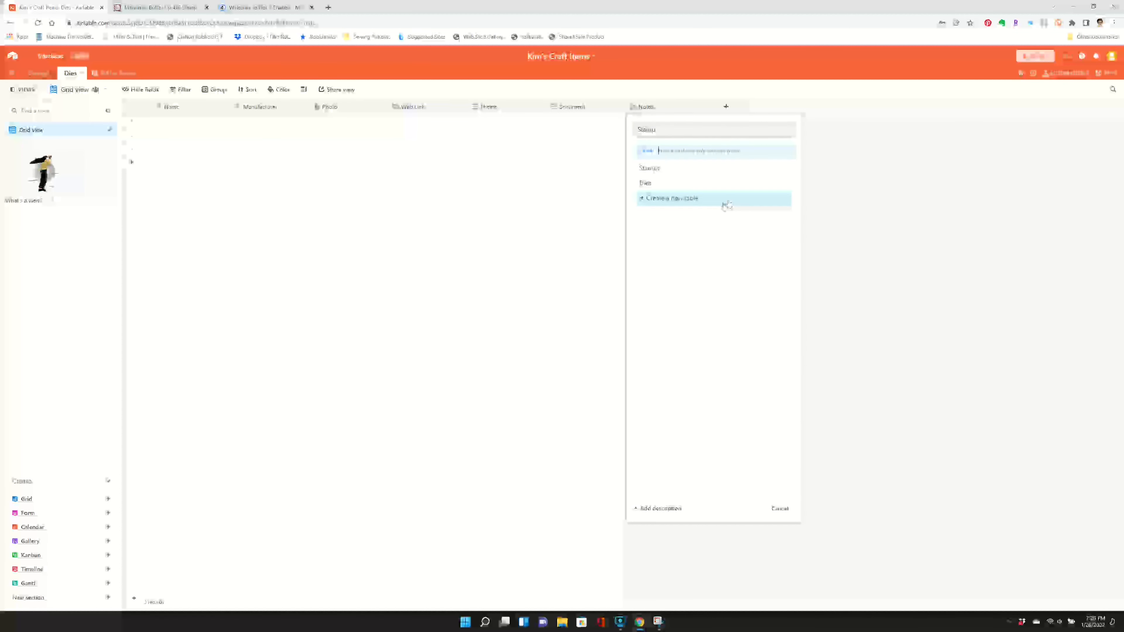
{"action": "left_click", "coordinate": [660, 170]}
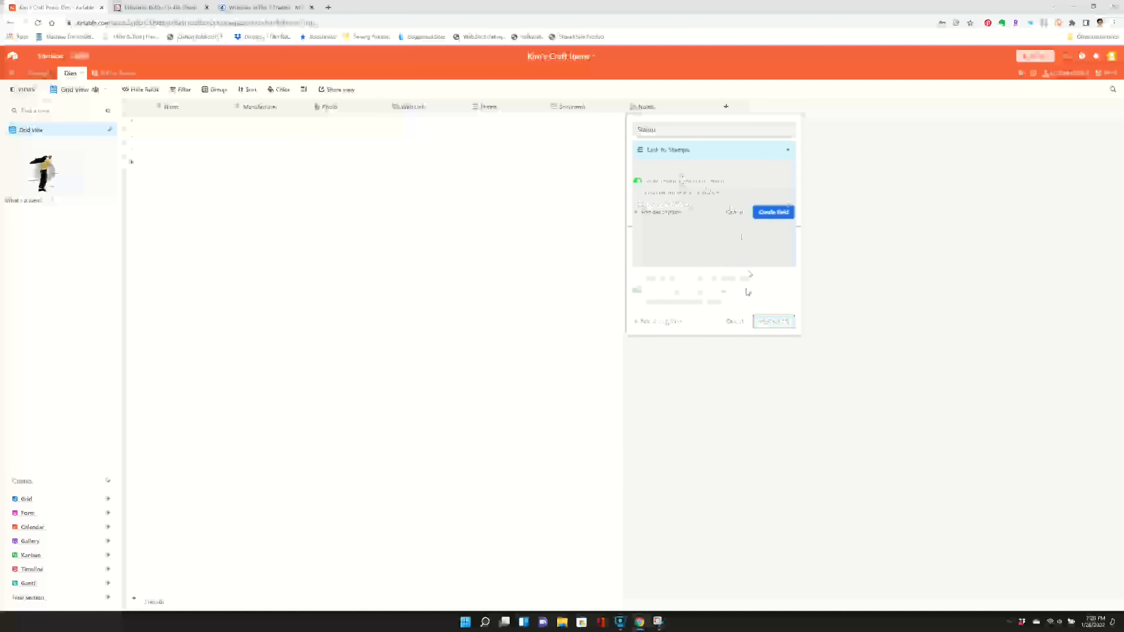
{"action": "left_click", "coordinate": [785, 214]}
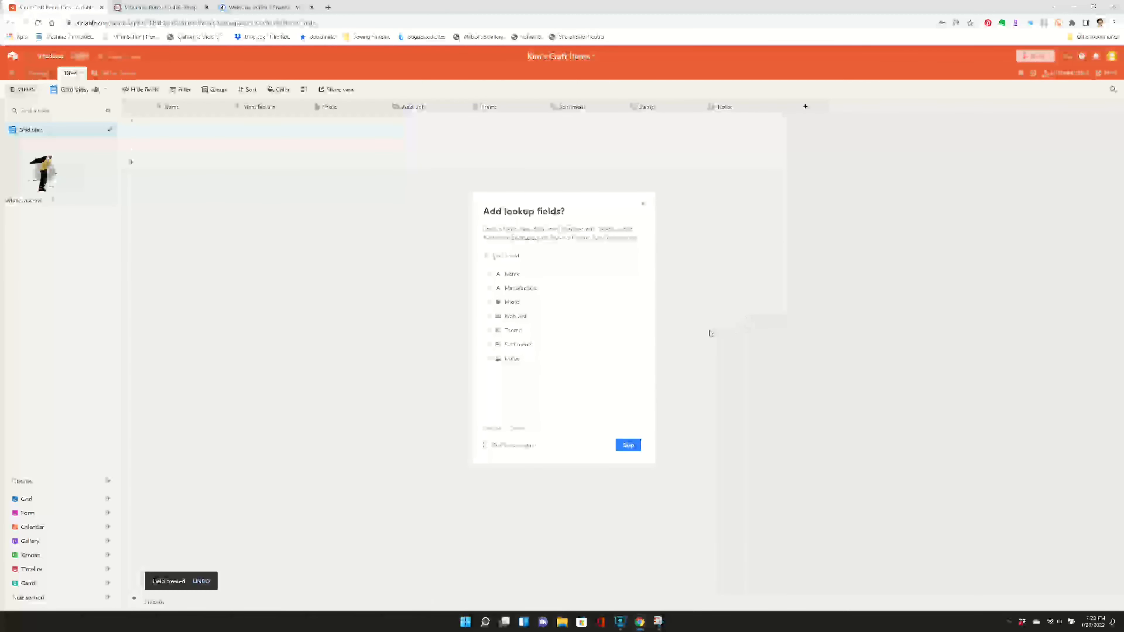
{"action": "left_click", "coordinate": [514, 275]}
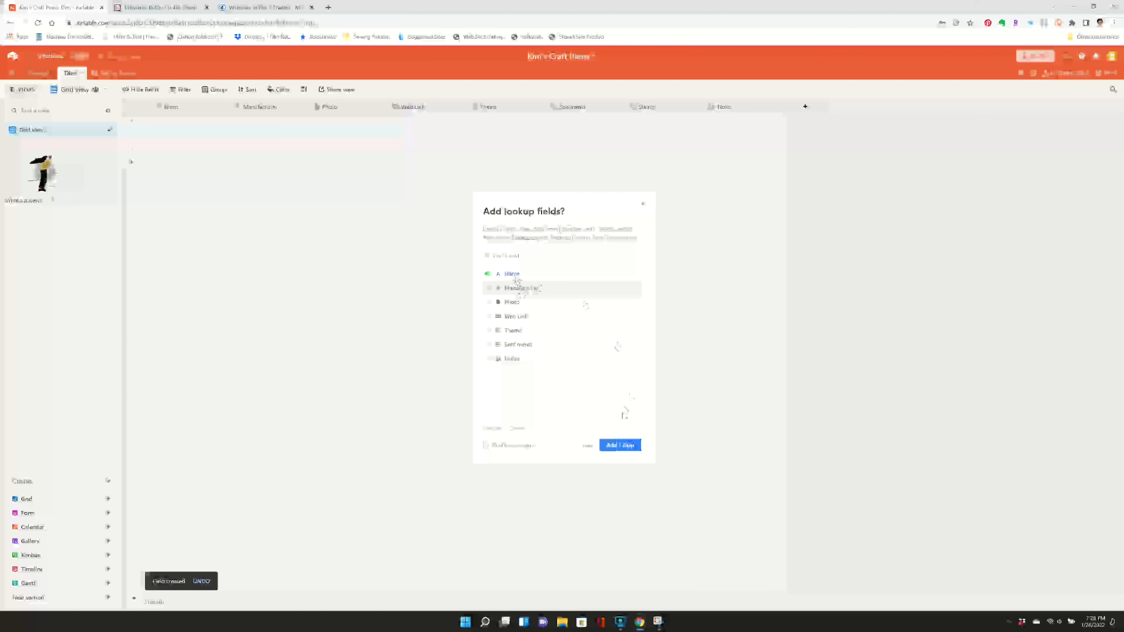
{"action": "left_click", "coordinate": [620, 446]}
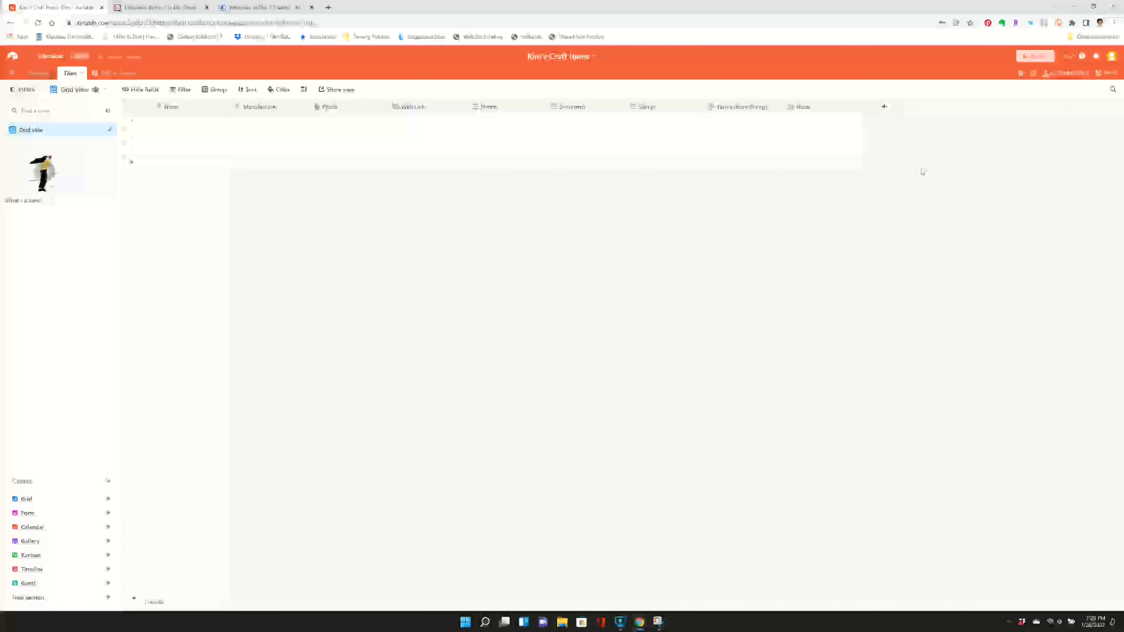
- Enter "Macaron Pets" as the name and "Not 2 Shabby" as the manufacturer of the first Dies record
{"action": "left_click", "coordinate": [167, 125]}
{"action": "key", "text": "space"}
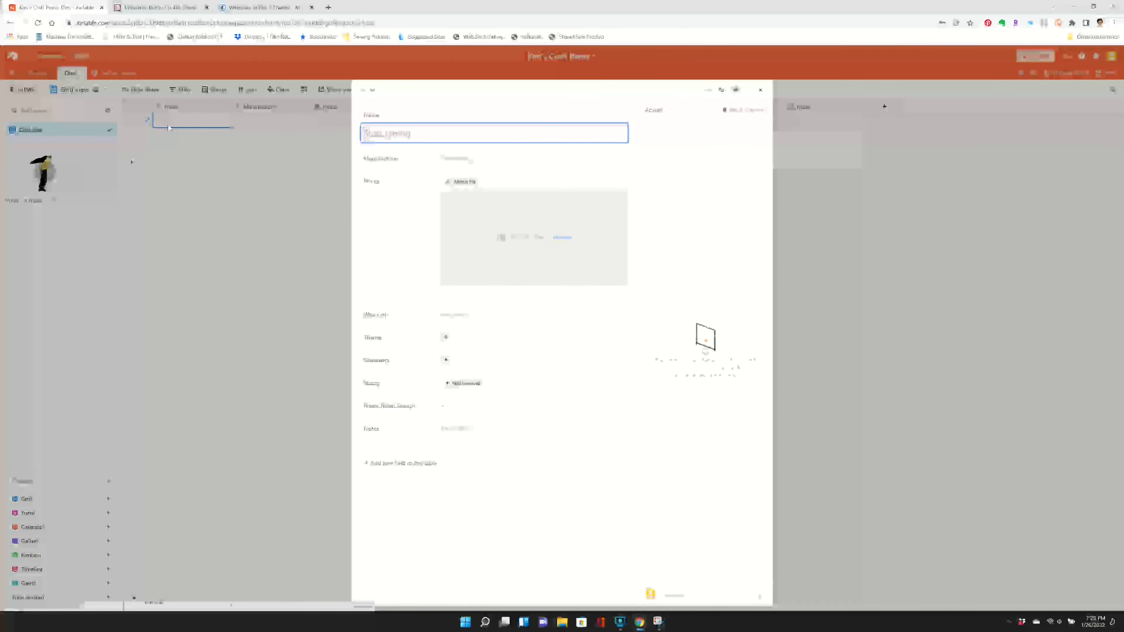
{"action": "left_click", "coordinate": [759, 90]}
{"action": "type", "text": "Ma"}
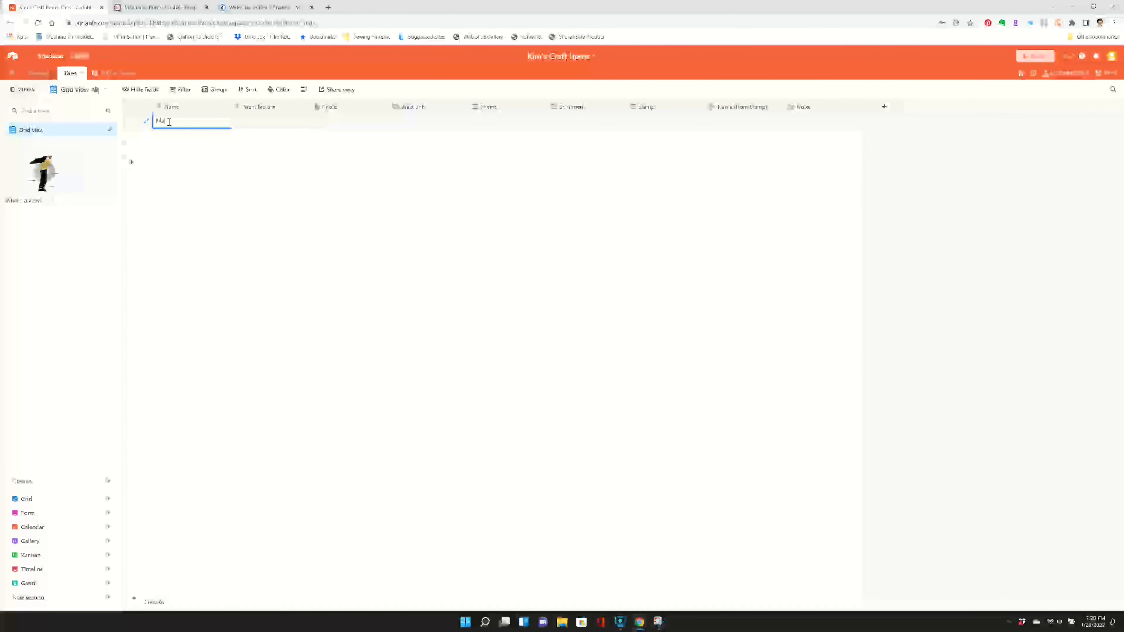
{"action": "type", "text": "caron Pals"}
{"action": "key", "text": "Tab"}
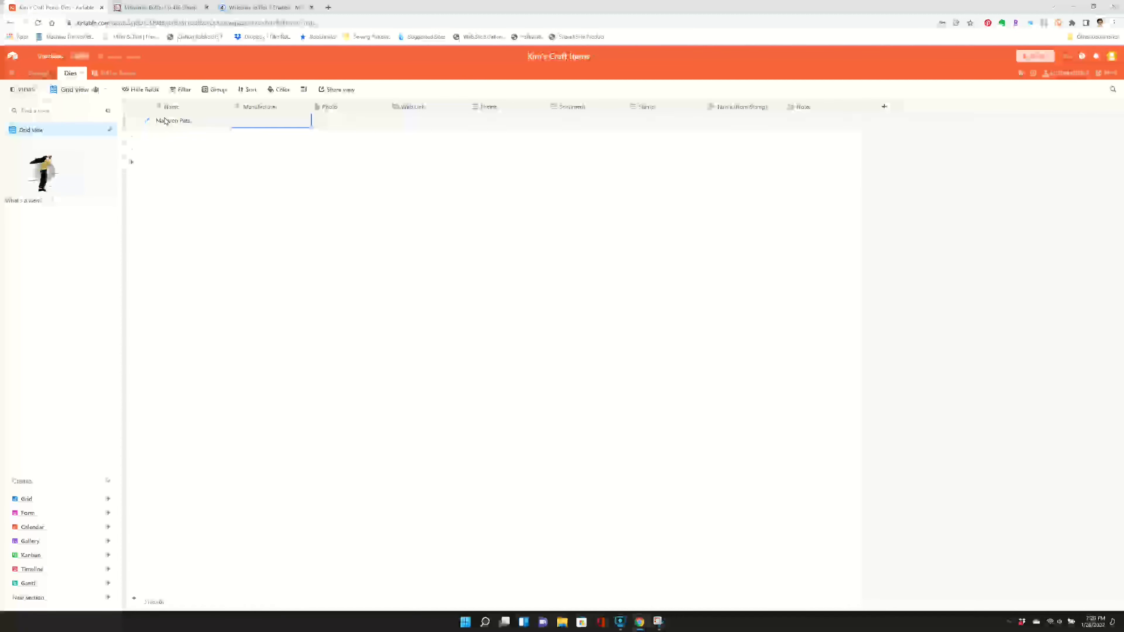
{"action": "type", "text": "Mat 2 Shabby"}
{"action": "key", "text": "Tab"}
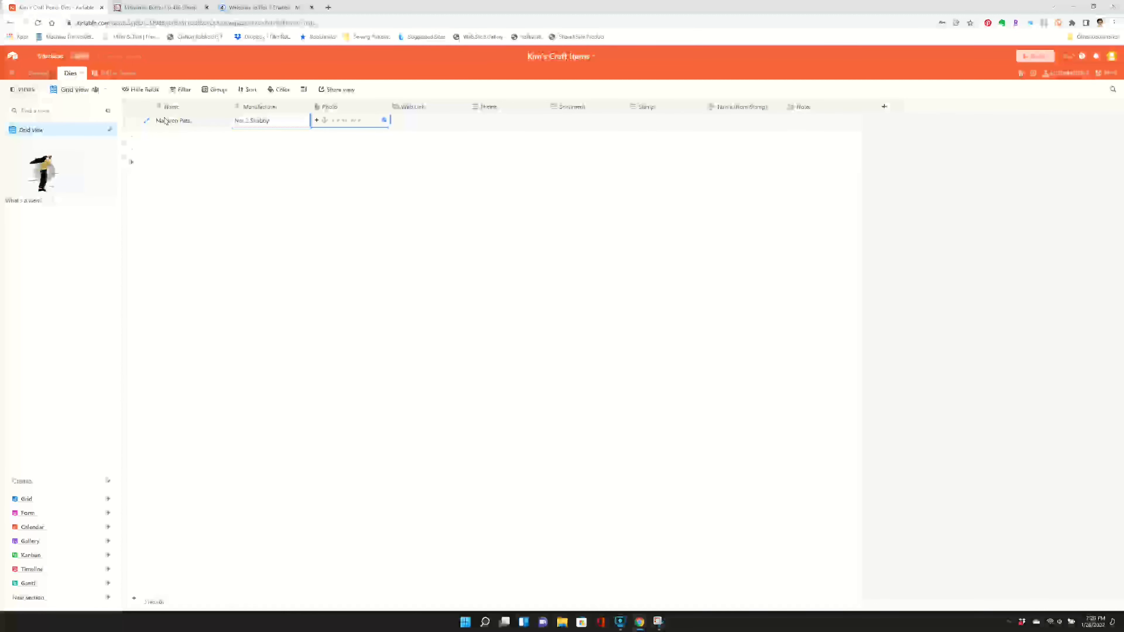
{"action": "key", "text": "Tab"}
{"action": "key", "text": "Tab"}
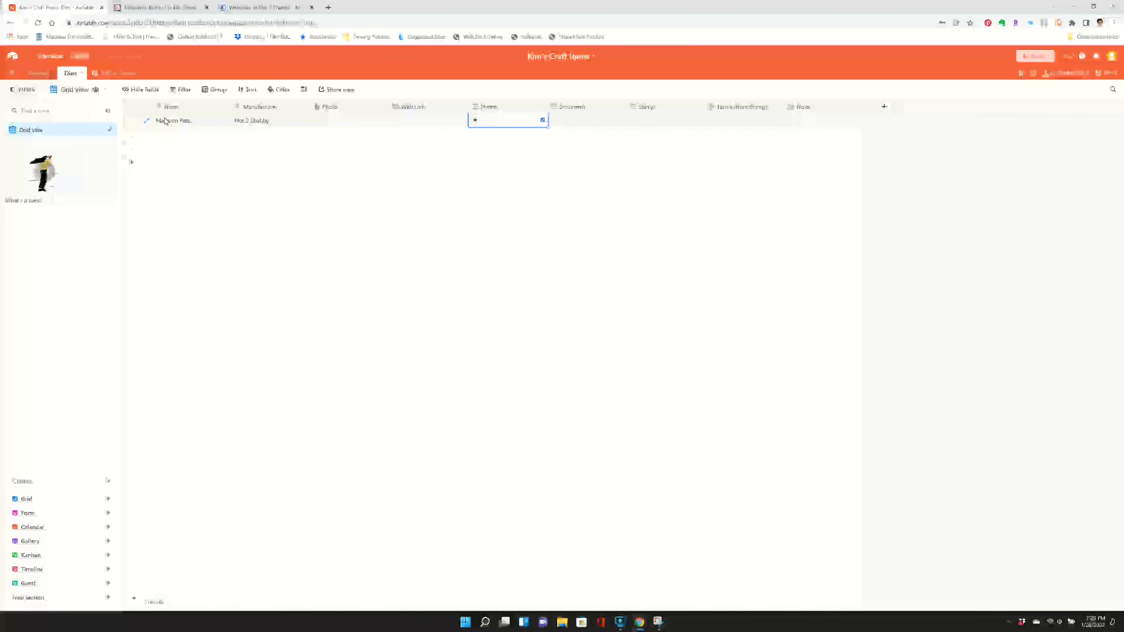
- Create and assign the theme options Macaron, Pets, Bear, Penguin, Bunny and Cartoon for the Macaron Pets record
{"action": "type", "text": "Macaroni"}
{"action": "key", "text": "Return"}
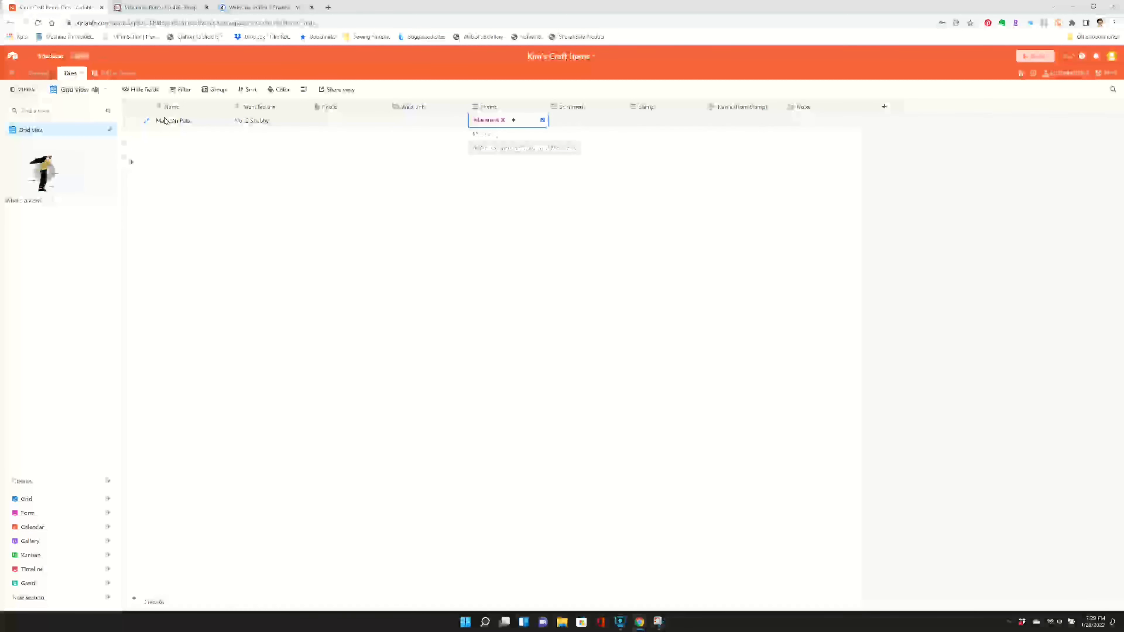
{"action": "type", "text": "Pets"}
{"action": "key", "text": "Return"}
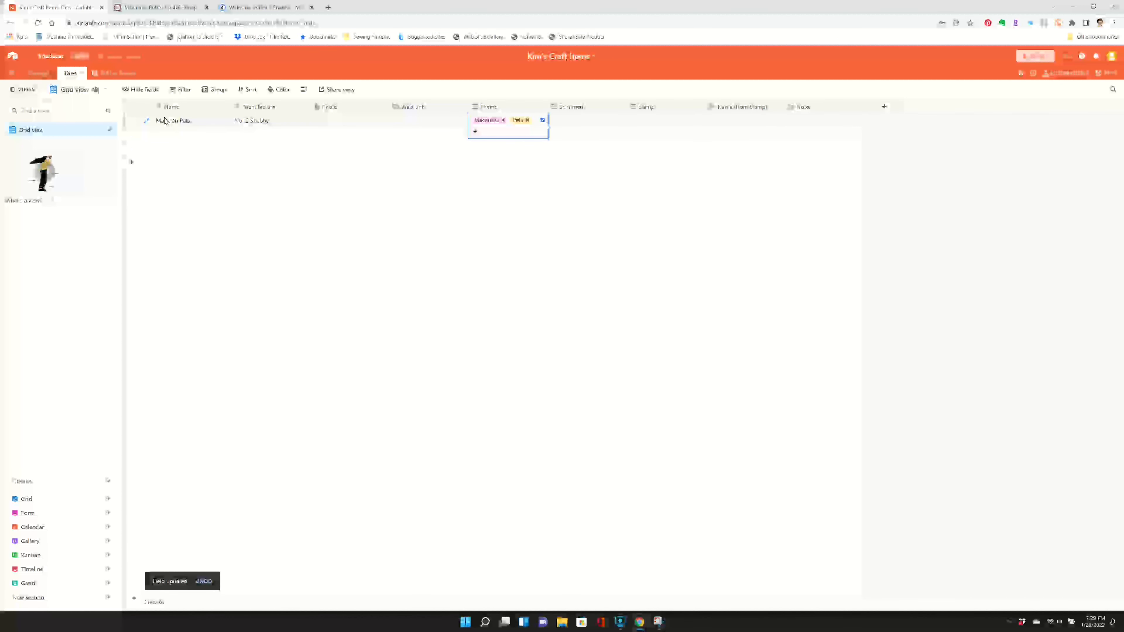
{"action": "type", "text": "Bear"}
{"action": "key", "text": "Return"}
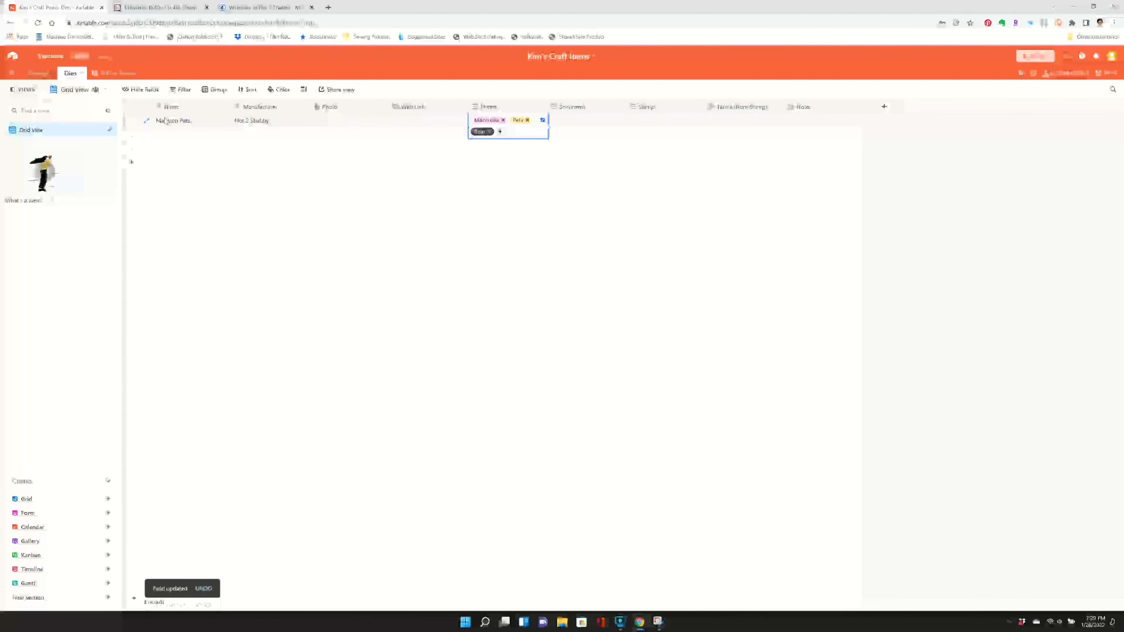
{"action": "type", "text": "Penguin"}
{"action": "key", "text": "Return"}
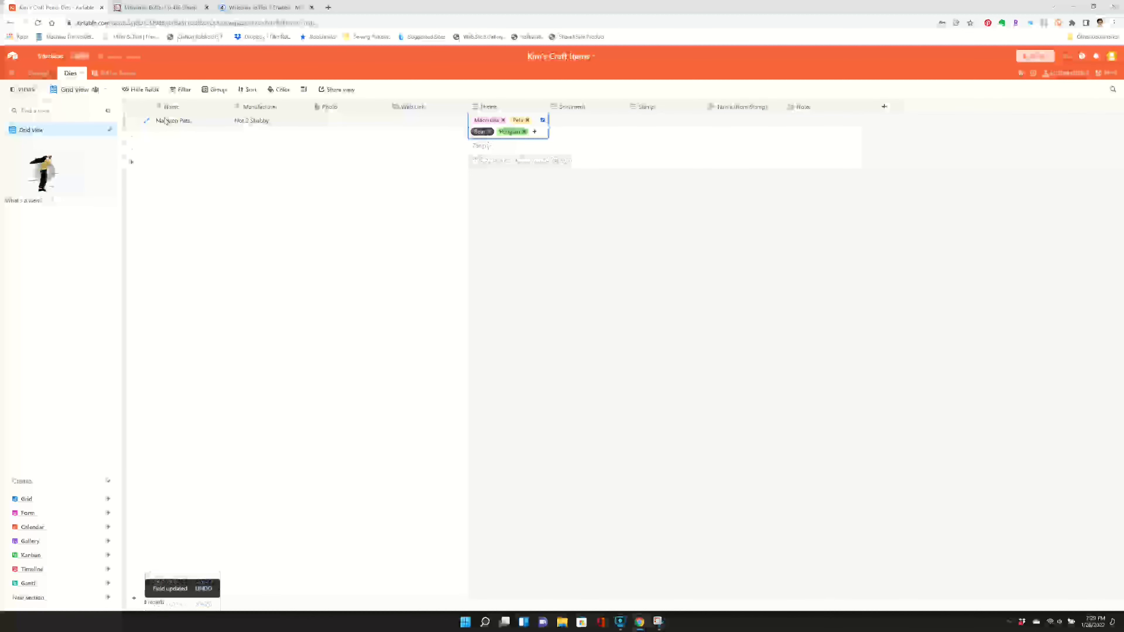
{"action": "type", "text": "Bunny"}
{"action": "key", "text": "Return"}
{"action": "type", "text": "Chicken"}
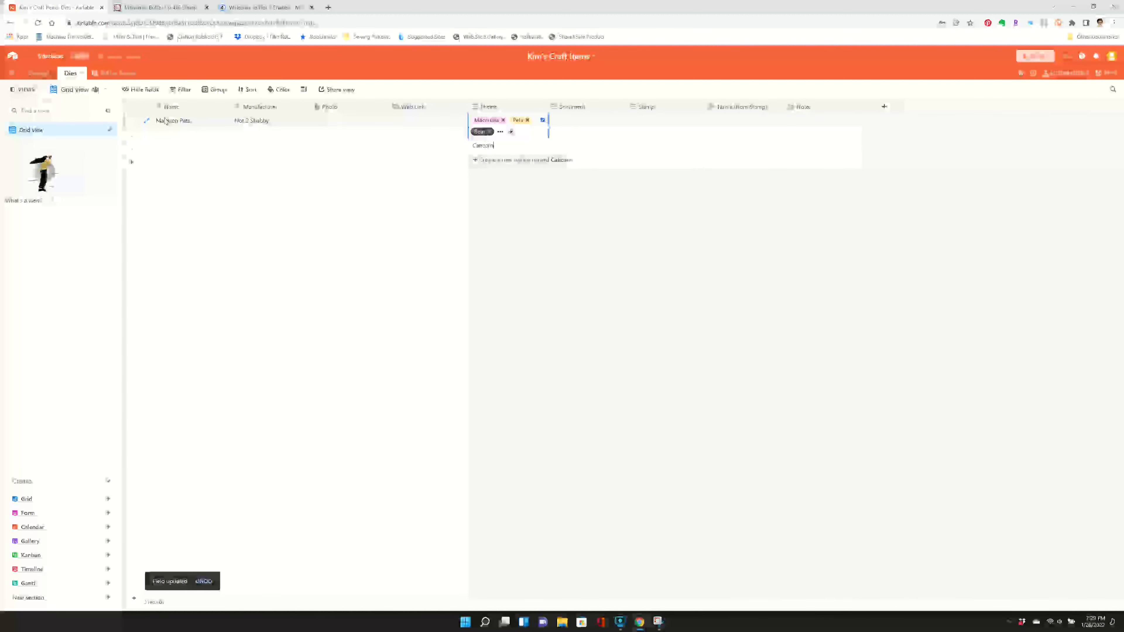
{"action": "key", "text": "Return"}
{"action": "key", "text": "Tab"}
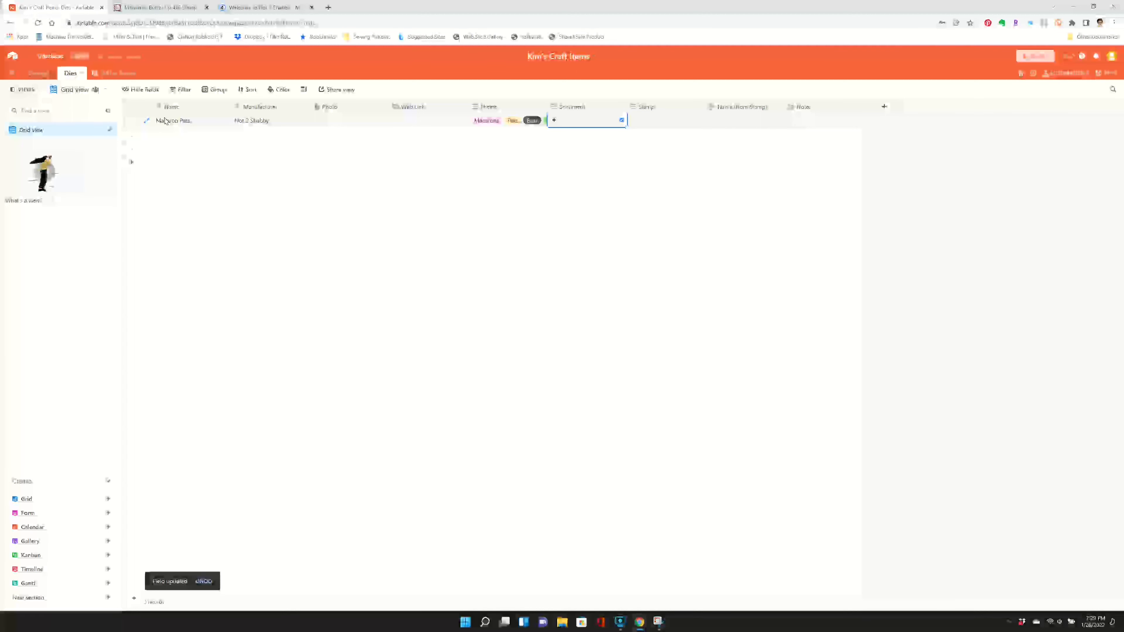
- Add a new "Thanks" option in the Sentiment field of the Macaron Pets record
{"action": "type", "text": "Thanks"}
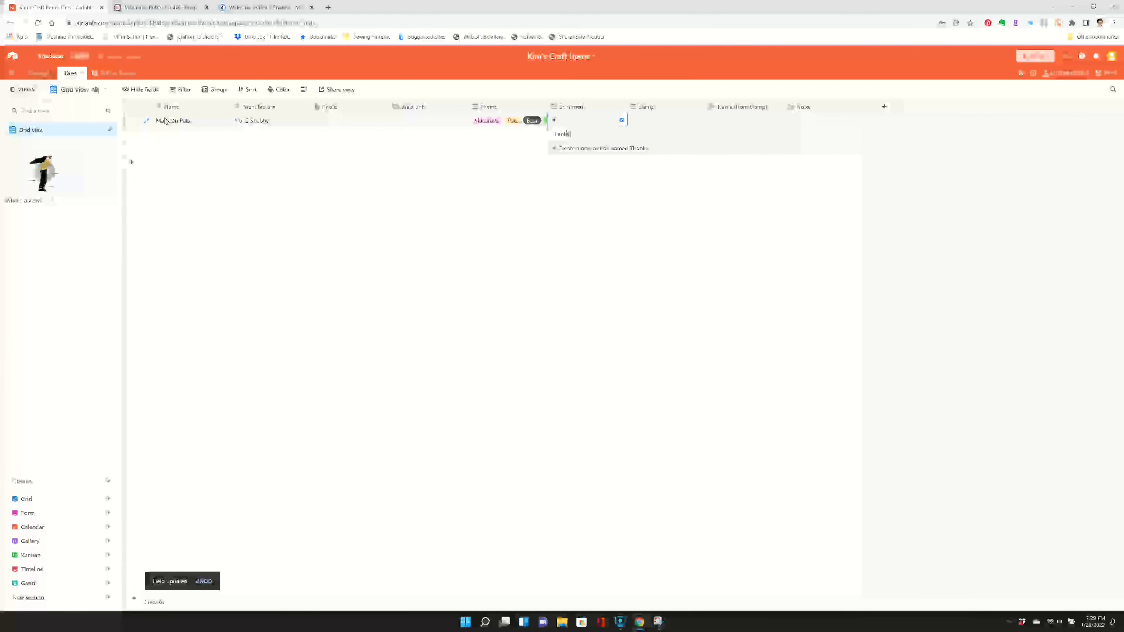